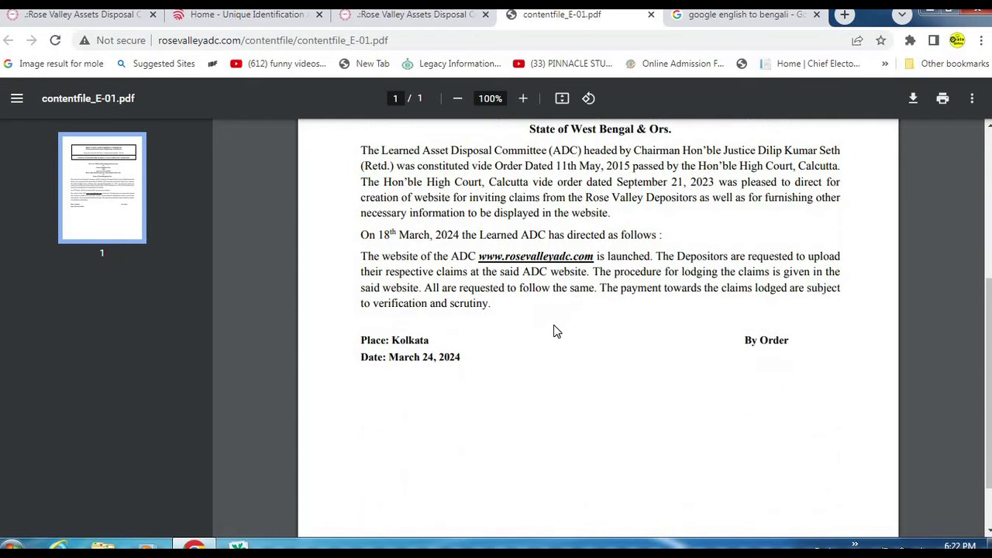
Step: Review the notice from its heading to the closing lines, highlighting the title "NOTICE TO DEPOSITORS OF ROSE VALLEY GROUP OF COMPANIES"
{"action": "scroll", "coordinate": [548, 294], "scroll_direction": "up", "scroll_amount": 1}
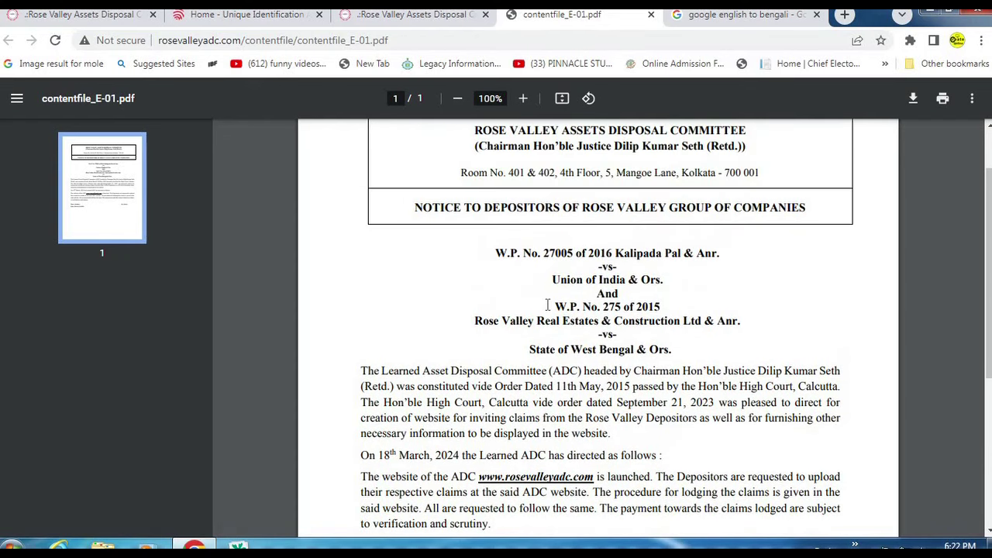
{"action": "scroll", "coordinate": [434, 293], "scroll_direction": "up", "scroll_amount": 1}
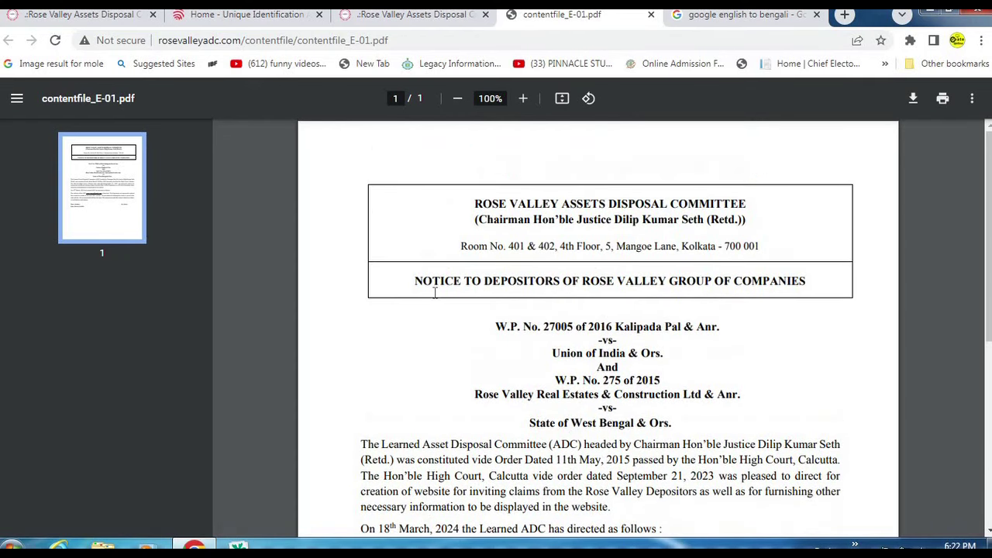
{"action": "left_click_drag", "start_coordinate": [414, 279], "coordinate": [805, 283]}
{"action": "scroll", "coordinate": [551, 331], "scroll_direction": "down", "scroll_amount": 2}
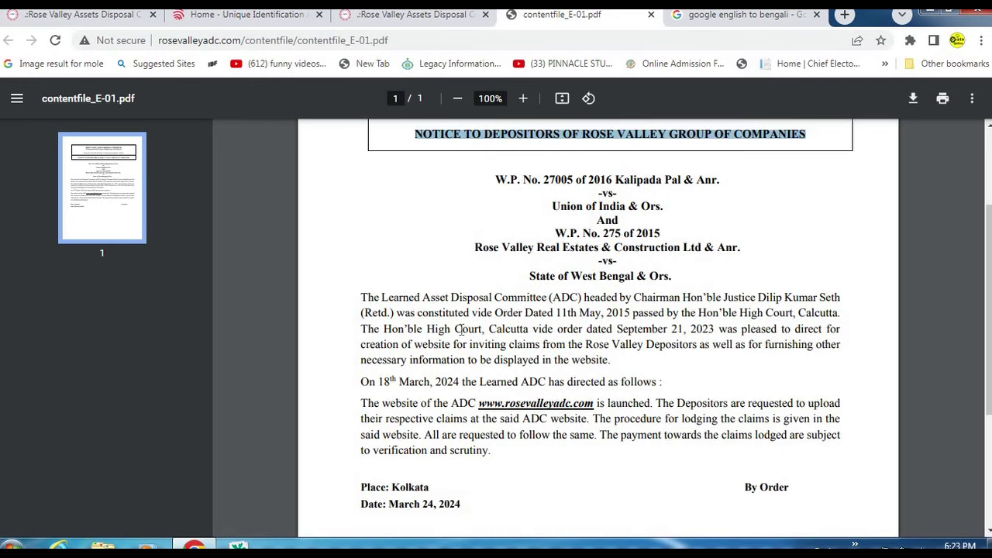
Step: Copy the notice's body text from the PDF and translate it from English to Bangla in Google's translator
{"action": "left_click_drag", "start_coordinate": [361, 298], "coordinate": [845, 418]}
{"action": "key", "text": "ctrl+c"}
{"action": "key", "text": "ctrl+Tab"}
{"action": "key", "text": "ctrl+v"}
{"action": "scroll", "coordinate": [496, 348], "scroll_direction": "down", "scroll_amount": 1}
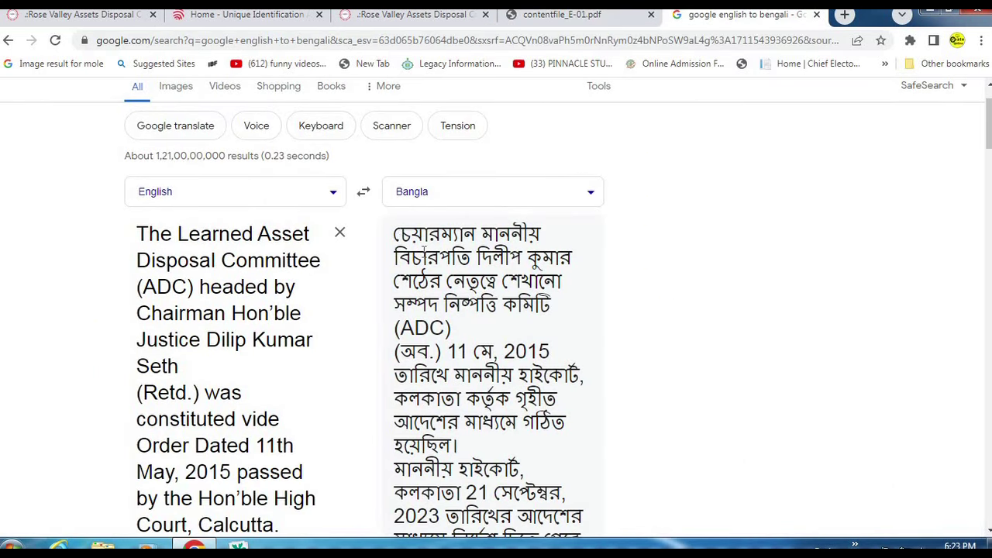
Step: Read the Bangla translation passage by passage, from the committee's formation through the claim procedure to the payment and verification terms
{"action": "left_click_drag", "start_coordinate": [394, 225], "coordinate": [533, 306]}
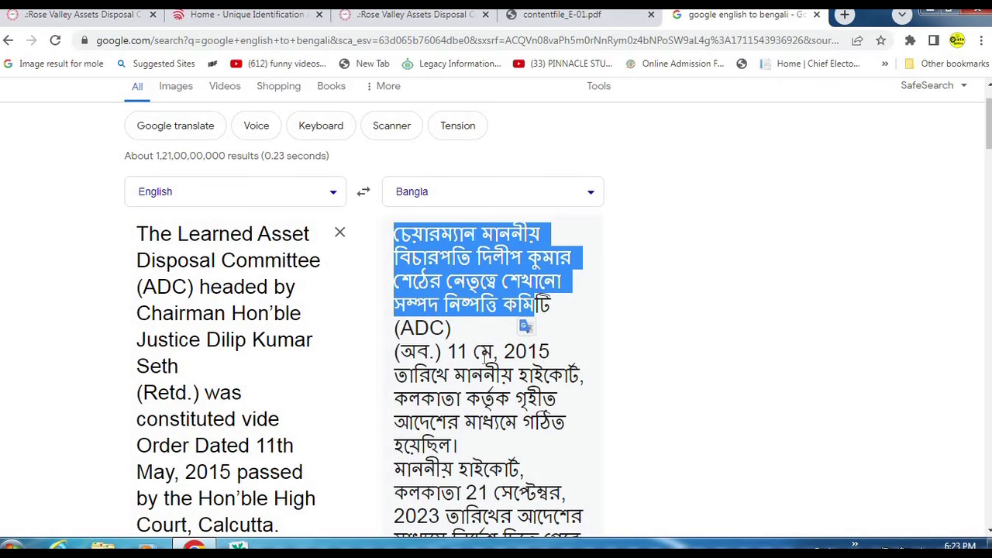
{"action": "left_click", "coordinate": [468, 393]}
{"action": "scroll", "coordinate": [467, 394], "scroll_direction": "down", "scroll_amount": 2}
{"action": "left_click_drag", "start_coordinate": [393, 227], "coordinate": [614, 410]}
{"action": "scroll", "coordinate": [622, 365], "scroll_direction": "down", "scroll_amount": 3}
{"action": "scroll", "coordinate": [614, 393], "scroll_direction": "down", "scroll_amount": 1}
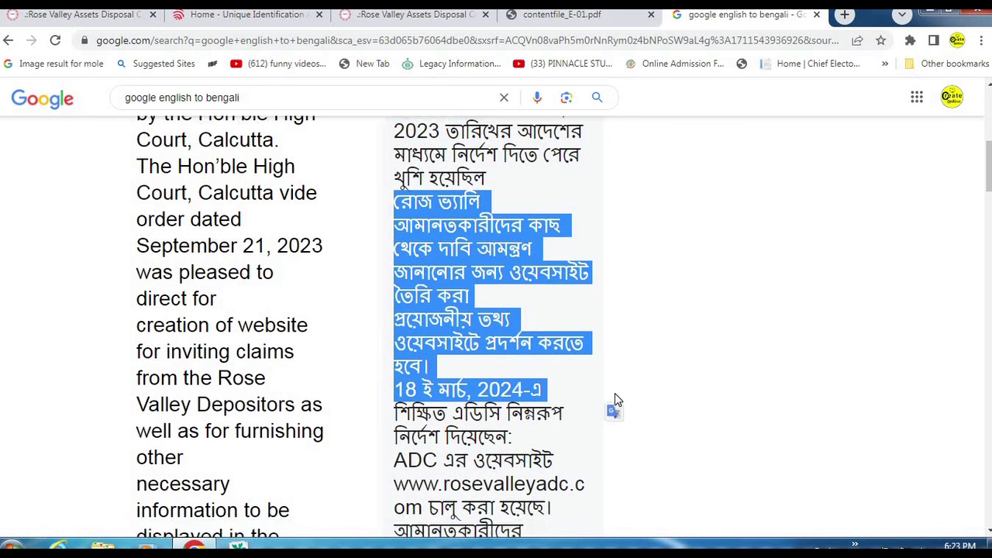
{"action": "scroll", "coordinate": [615, 401], "scroll_direction": "down", "scroll_amount": 2}
{"action": "left_click", "coordinate": [395, 276]}
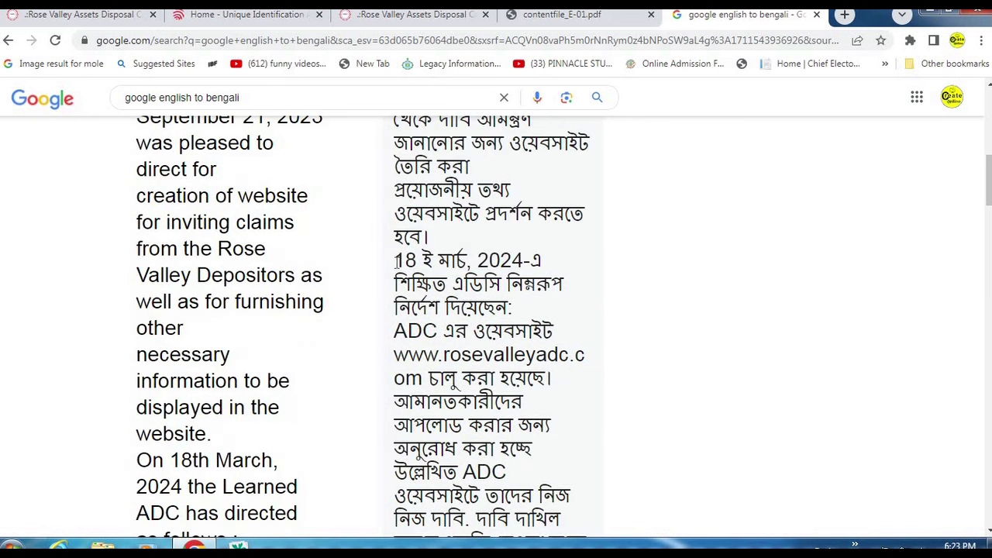
{"action": "left_click_drag", "start_coordinate": [395, 261], "coordinate": [615, 415]}
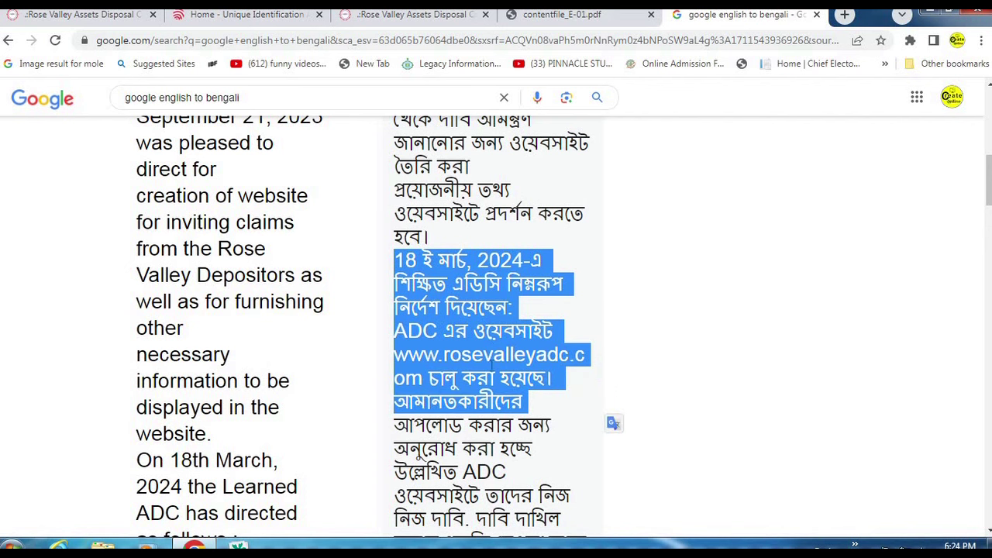
{"action": "left_click", "coordinate": [571, 384]}
{"action": "scroll", "coordinate": [572, 384], "scroll_direction": "down", "scroll_amount": 2}
{"action": "double_click", "coordinate": [459, 254]}
{"action": "left_click_drag", "start_coordinate": [575, 285], "coordinate": [582, 458]}
{"action": "scroll", "coordinate": [582, 454], "scroll_direction": "down", "scroll_amount": 2}
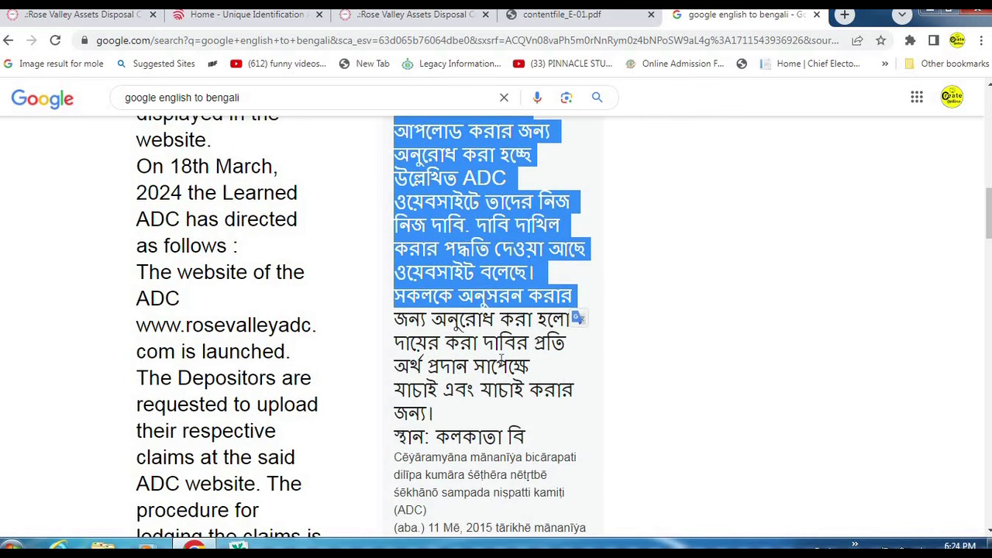
{"action": "left_click_drag", "start_coordinate": [395, 341], "coordinate": [597, 465]}
{"action": "scroll", "coordinate": [597, 471], "scroll_direction": "down", "scroll_amount": 4}
{"action": "scroll", "coordinate": [594, 470], "scroll_direction": "up", "scroll_amount": 4}
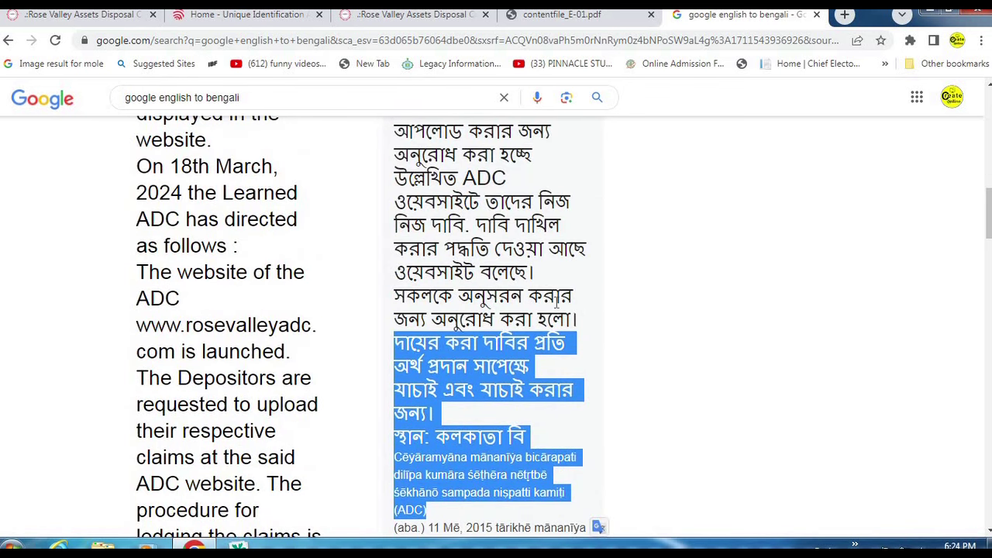
{"action": "scroll", "coordinate": [574, 326], "scroll_direction": "up", "scroll_amount": 3}
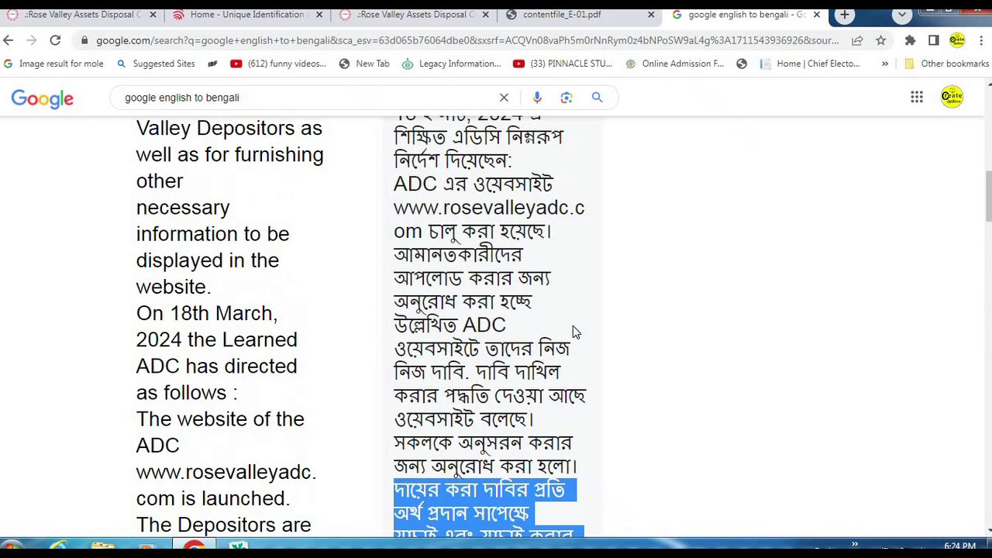
Step: Return to the Rose Valley Assets Disposal Committee site and open the Upload Certificate form
{"action": "key", "text": "ctrl+3"}
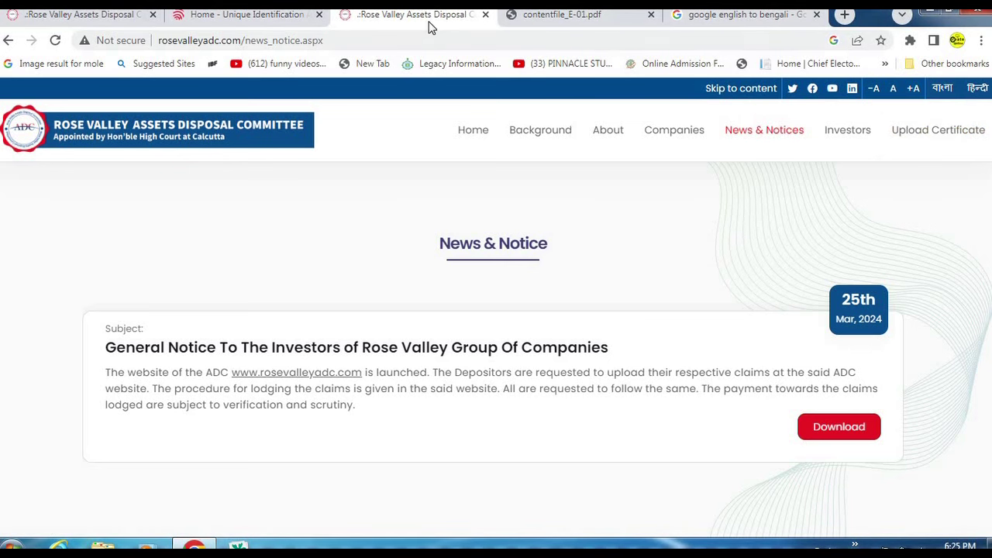
{"action": "left_click", "coordinate": [940, 133]}
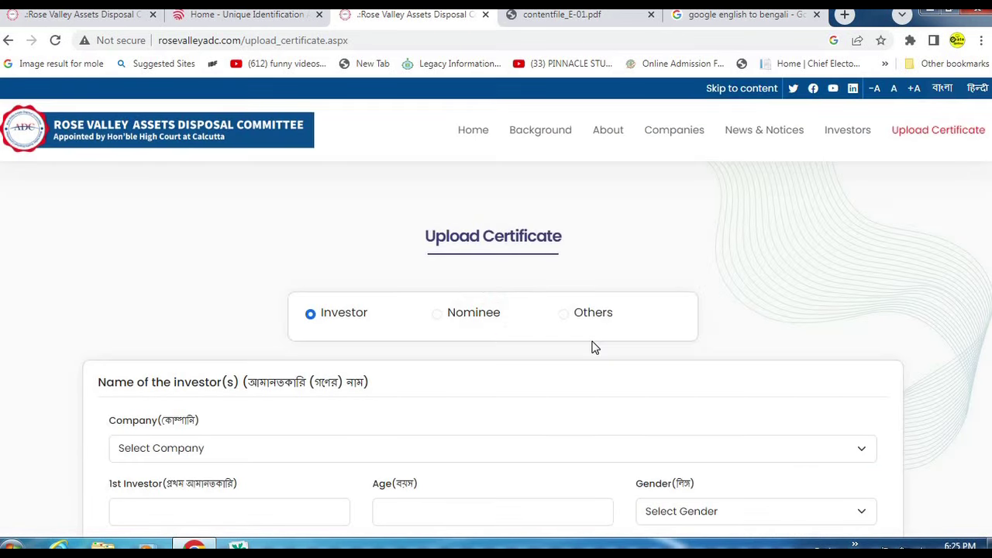
{"action": "left_click_drag", "start_coordinate": [366, 198], "coordinate": [705, 253]}
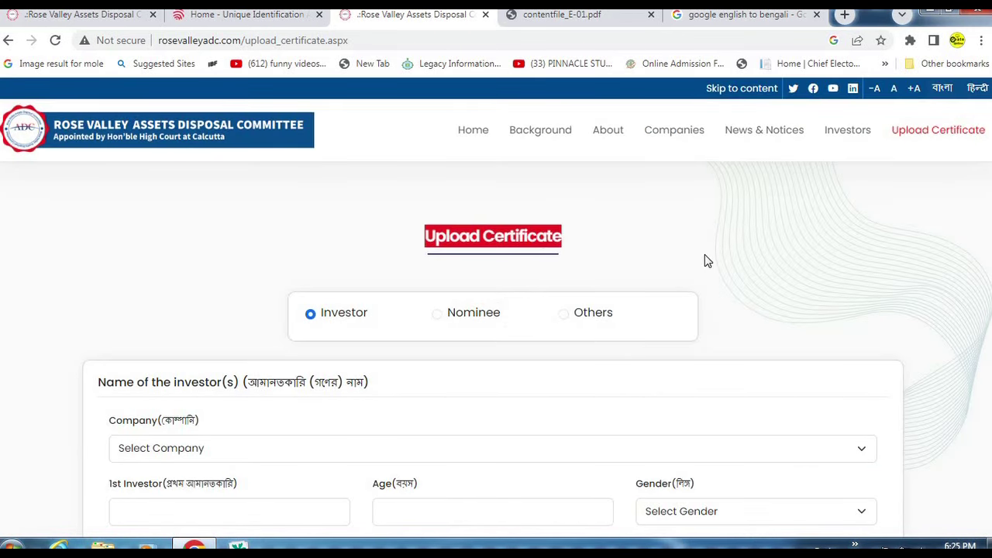
{"action": "scroll", "coordinate": [369, 177], "scroll_direction": "down", "scroll_amount": 1}
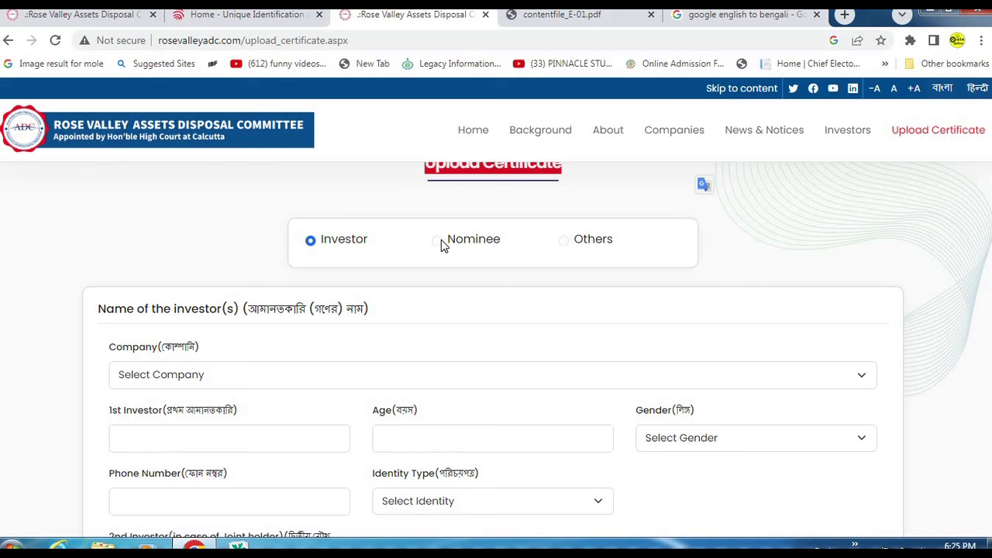
{"action": "left_click", "coordinate": [319, 276]}
{"action": "left_click_drag", "start_coordinate": [265, 207], "coordinate": [394, 274]}
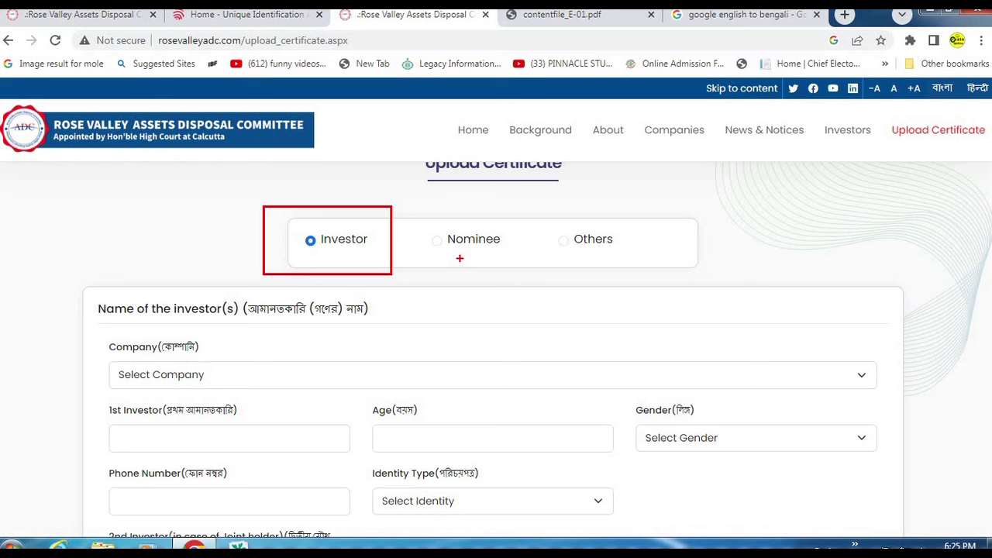
{"action": "left_click_drag", "start_coordinate": [408, 210], "coordinate": [533, 265]}
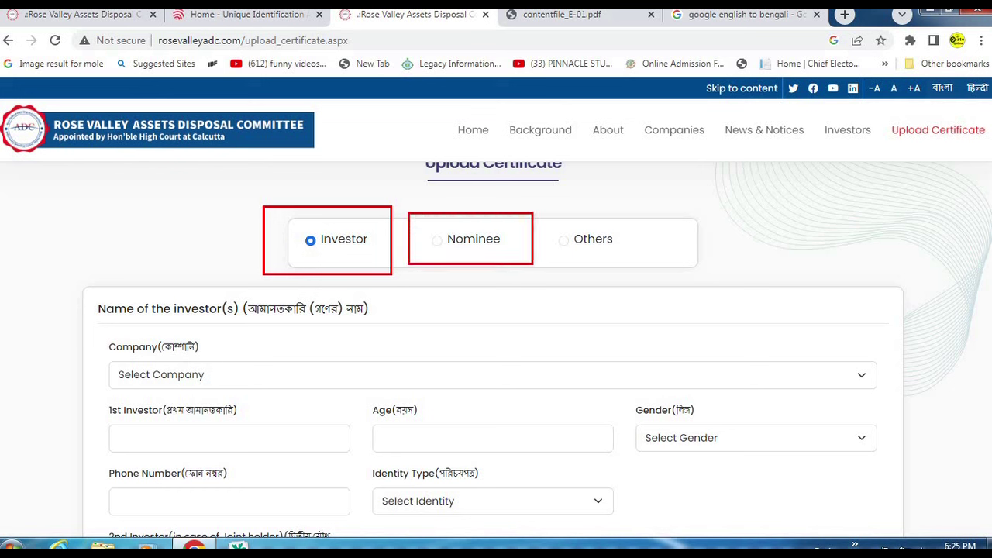
{"action": "left_click_drag", "start_coordinate": [533, 265], "coordinate": [538, 278]}
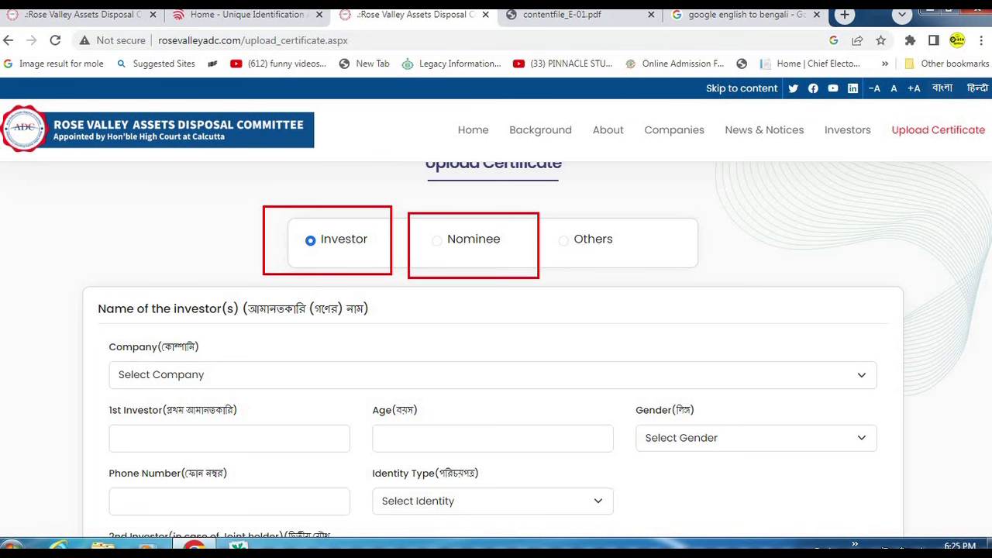
Step: Look at the claim form's Nominee and Others variants, highlighting the Bengali part of the successor section heading
{"action": "left_click", "coordinate": [437, 245]}
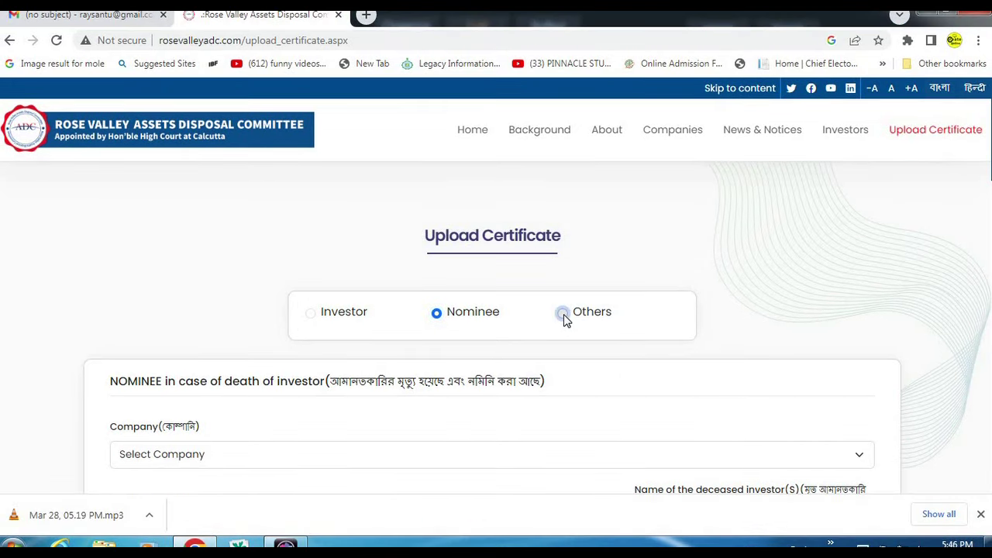
{"action": "left_click", "coordinate": [562, 313]}
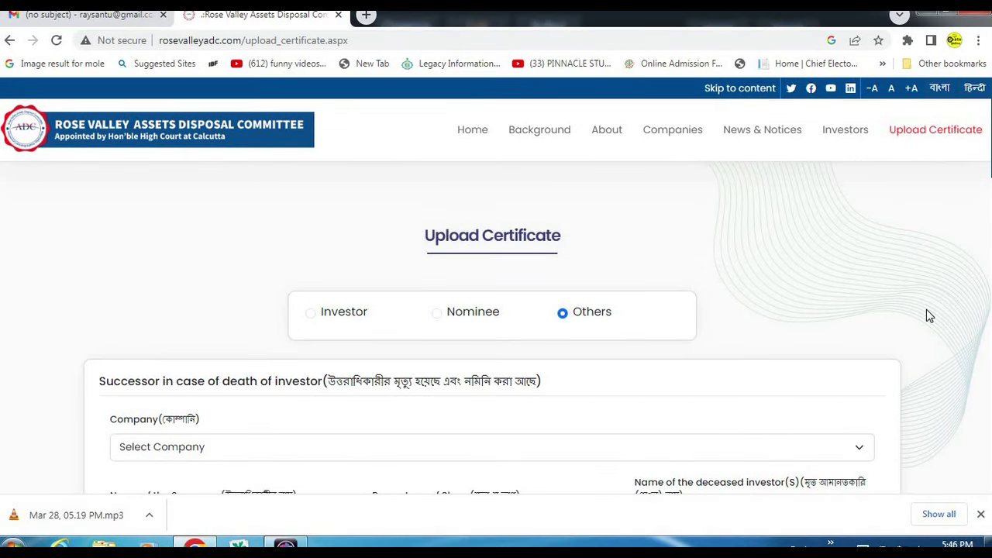
{"action": "scroll", "coordinate": [926, 309], "scroll_direction": "down", "scroll_amount": 1}
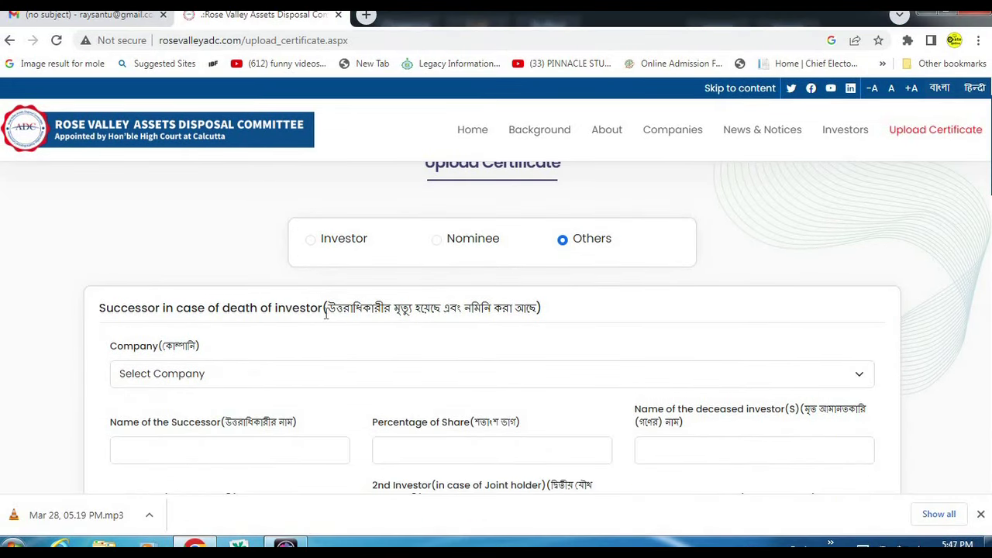
{"action": "left_click_drag", "start_coordinate": [327, 308], "coordinate": [539, 310]}
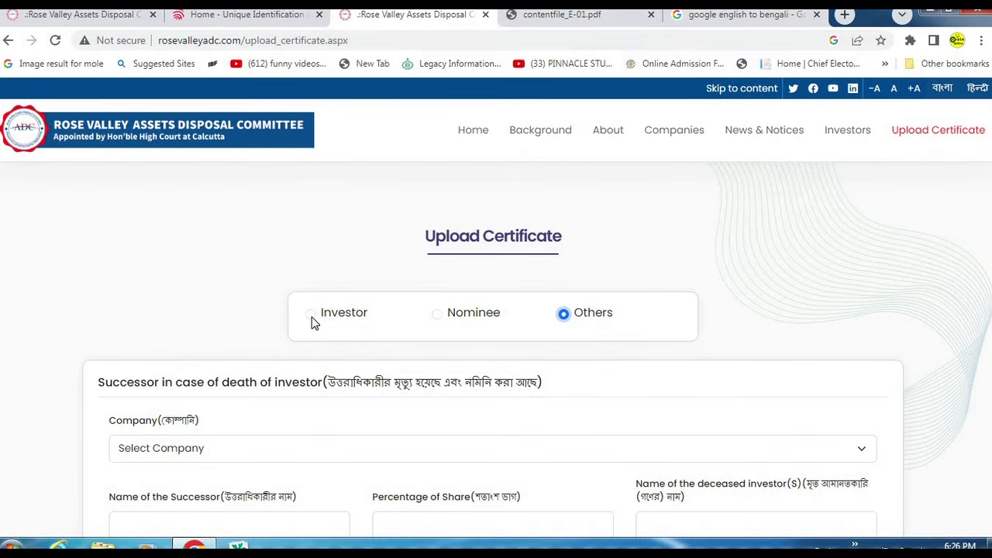
Step: Choose Investor as the claimant type and select Rose Valley Finance & Investment Company Limited. as the company
{"action": "left_click", "coordinate": [311, 318]}
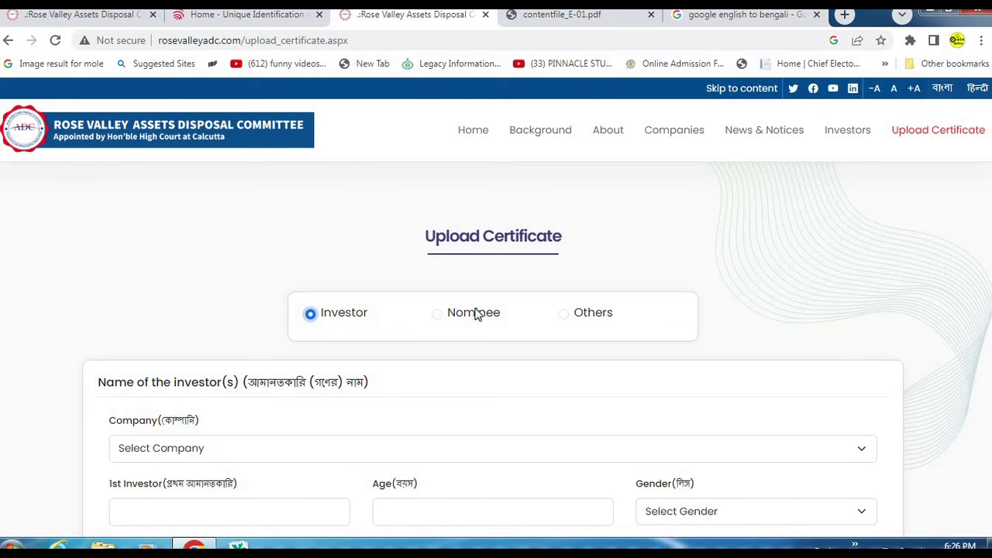
{"action": "scroll", "coordinate": [240, 307], "scroll_direction": "down", "scroll_amount": 2}
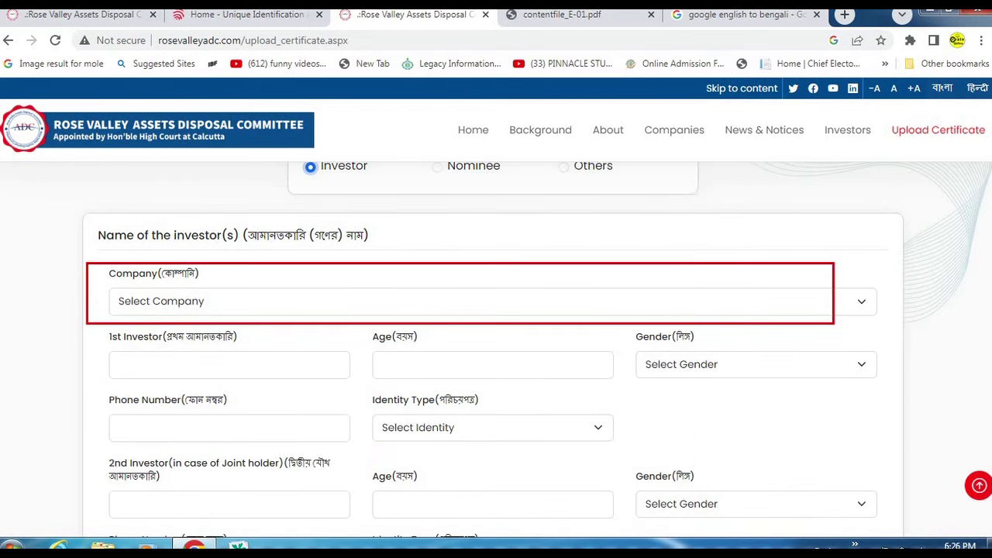
{"action": "left_click", "coordinate": [186, 310]}
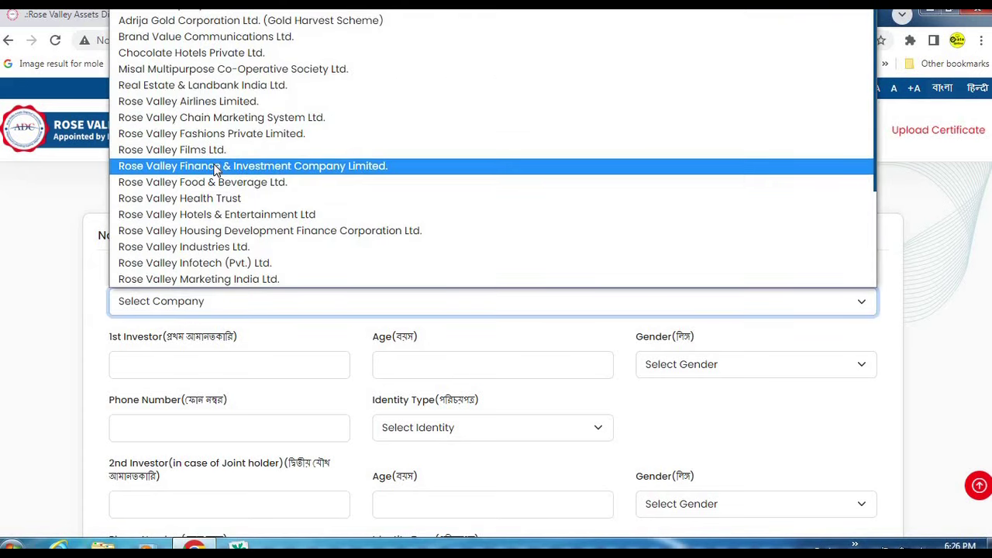
{"action": "scroll", "coordinate": [220, 172], "scroll_direction": "up", "scroll_amount": 1}
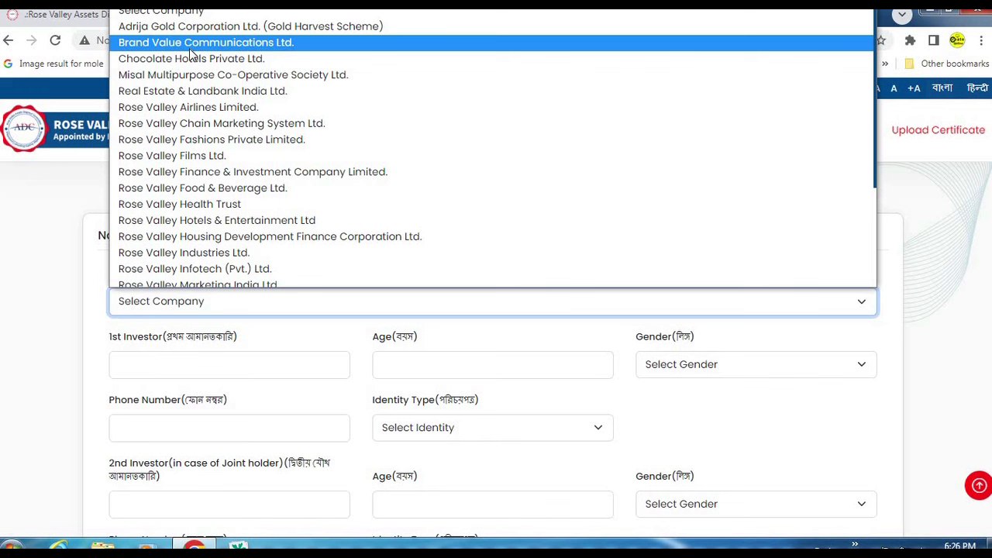
{"action": "left_click", "coordinate": [248, 174]}
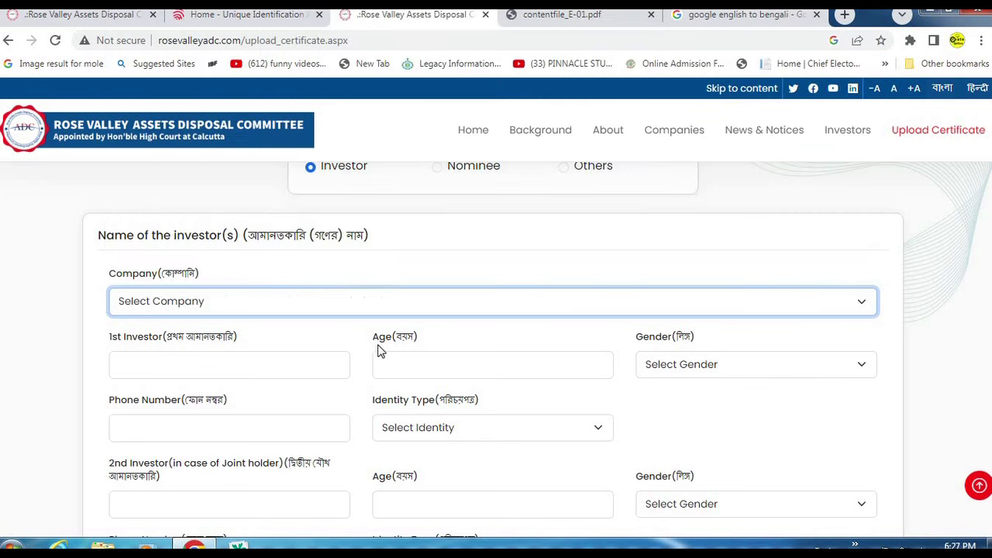
Step: Set the first investor's gender to Male and the identity type to Aadhar Card
{"action": "scroll", "coordinate": [269, 389], "scroll_direction": "down", "scroll_amount": 1}
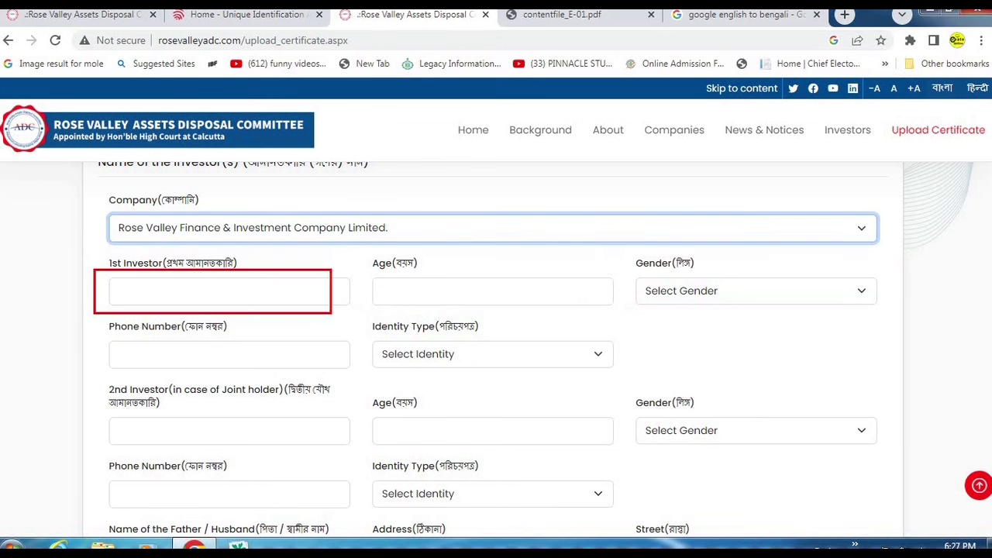
{"action": "left_click", "coordinate": [725, 299]}
{"action": "left_click", "coordinate": [685, 330]}
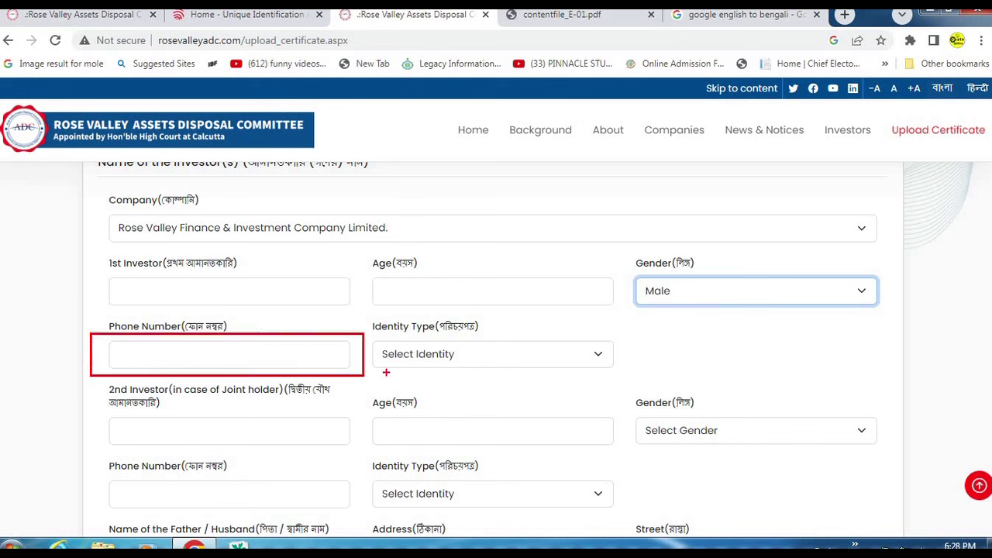
{"action": "left_click", "coordinate": [459, 358]}
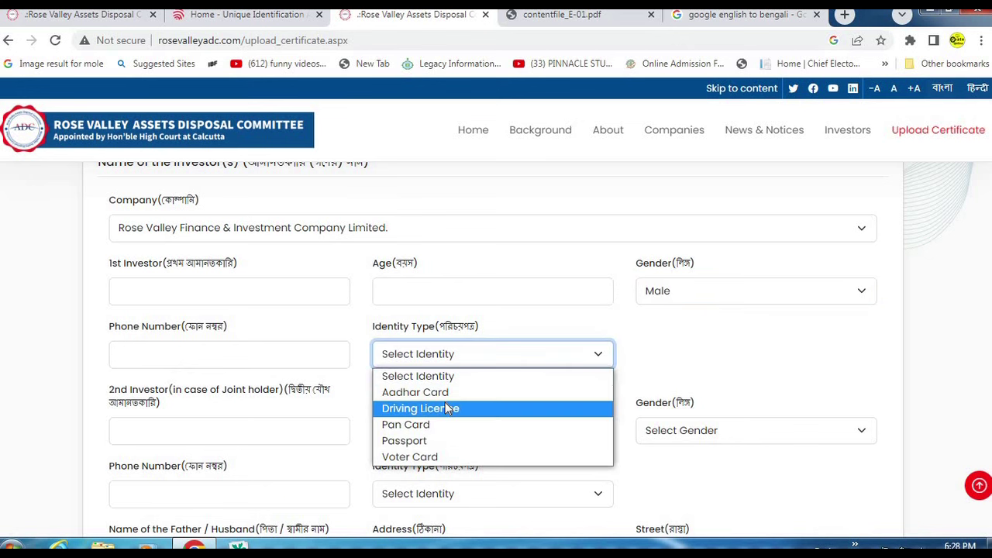
{"action": "key", "text": "Up"}
{"action": "key", "text": "Up"}
{"action": "key", "text": "Down"}
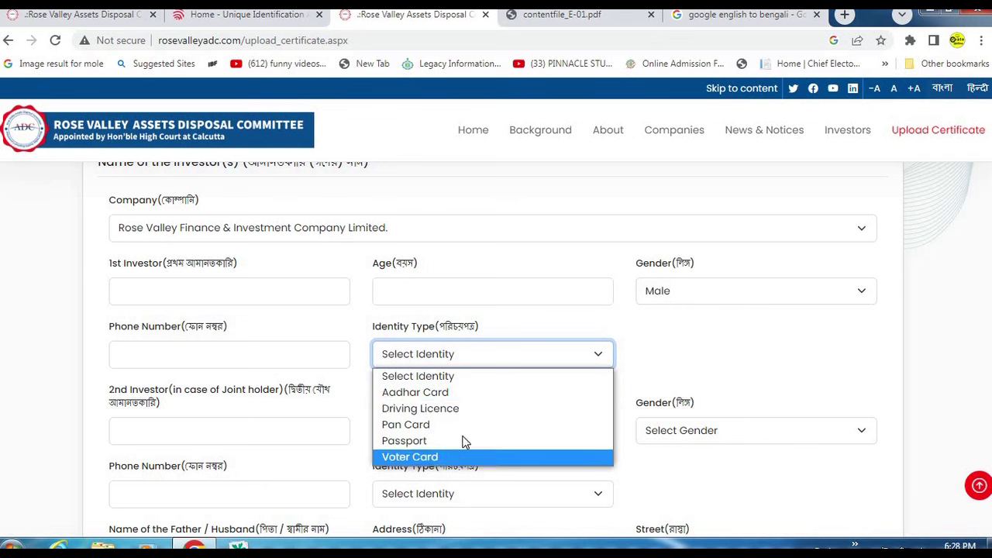
{"action": "key", "text": "Return"}
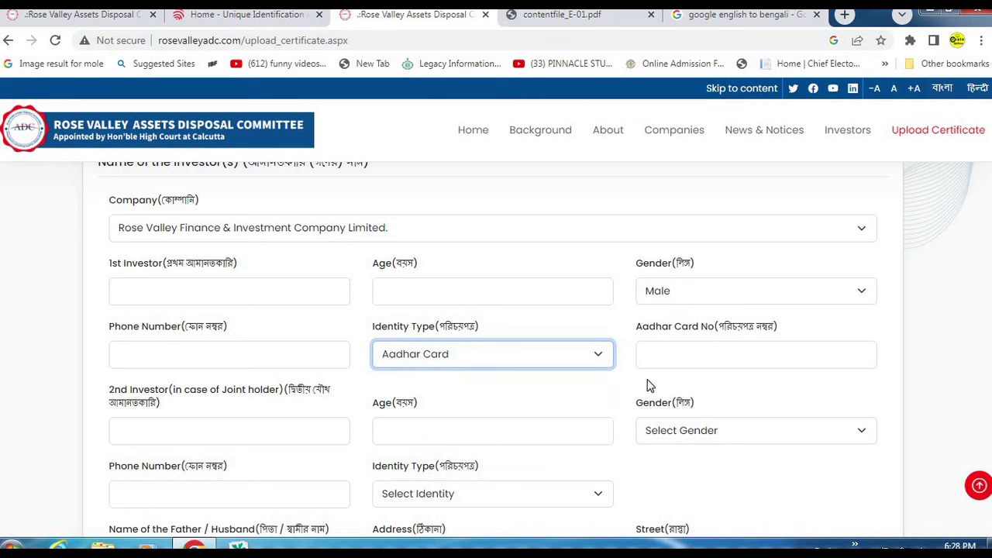
{"action": "left_click_drag", "start_coordinate": [621, 335], "coordinate": [899, 383]}
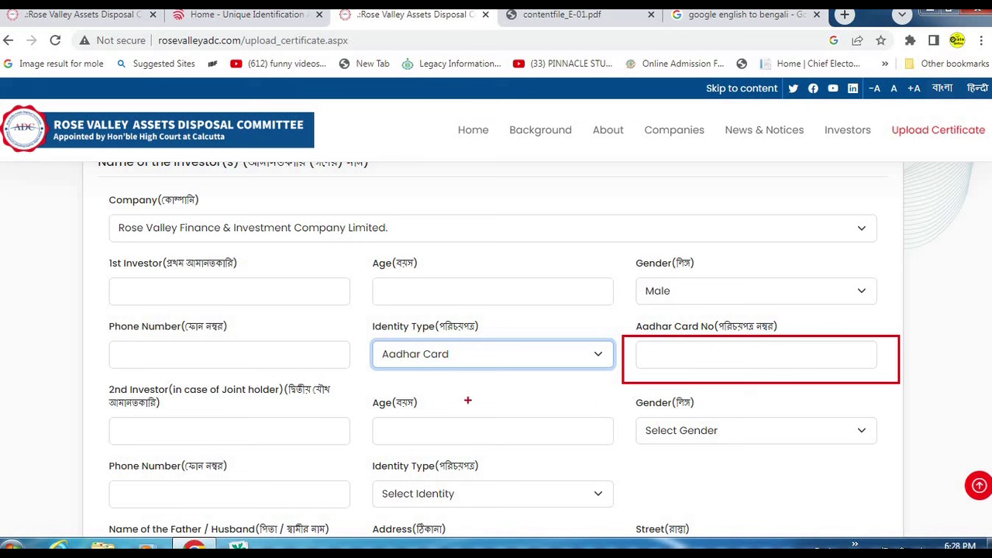
{"action": "left_click_drag", "start_coordinate": [82, 413], "coordinate": [357, 455]}
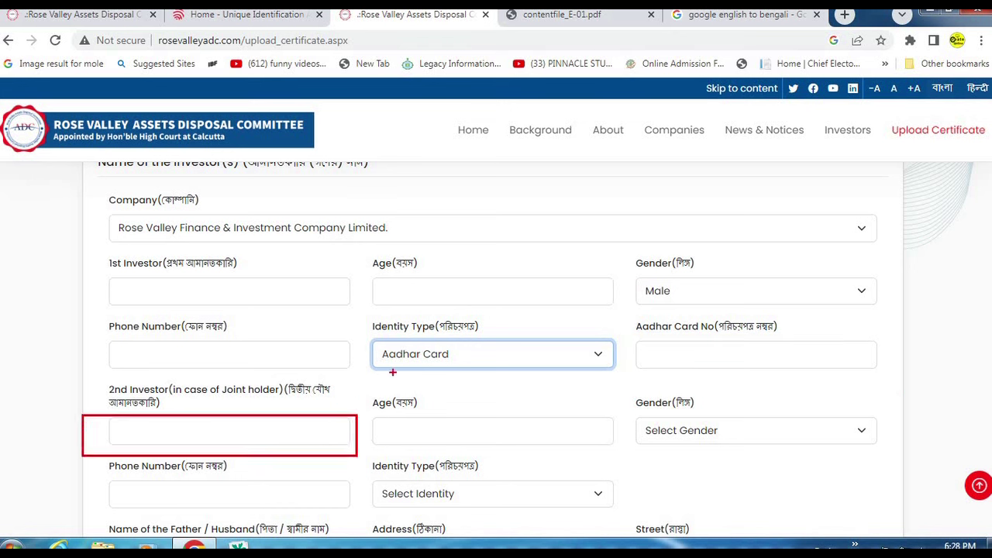
{"action": "left_click_drag", "start_coordinate": [81, 268], "coordinate": [360, 319]}
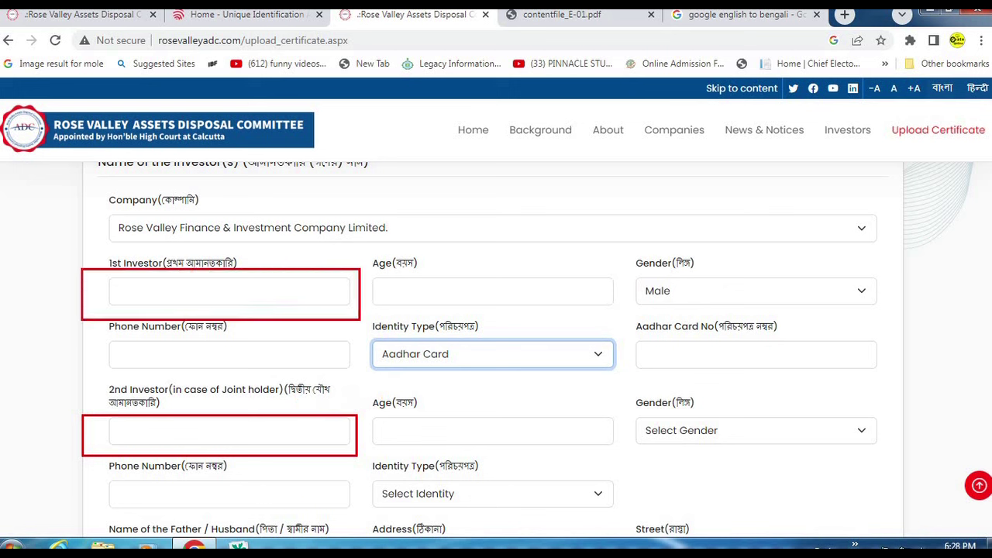
Step: Highlight the second investor's Age, Gender and Phone Number fields with red boxes
{"action": "key", "text": "e"}
{"action": "left_click_drag", "start_coordinate": [356, 396], "coordinate": [613, 454]}
{"action": "left_click_drag", "start_coordinate": [621, 382], "coordinate": [985, 461]}
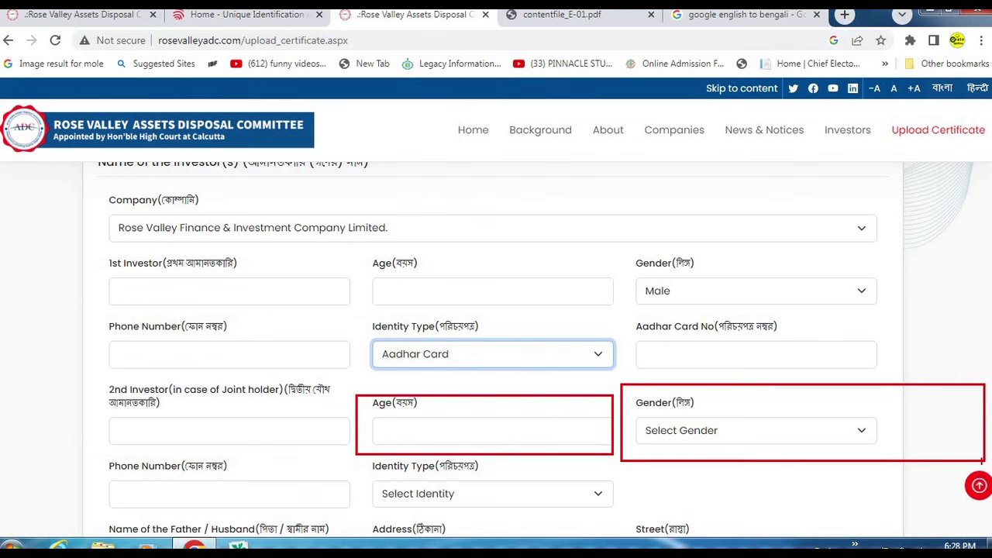
{"action": "key", "text": "e"}
{"action": "scroll", "coordinate": [963, 467], "scroll_direction": "down", "scroll_amount": 2}
{"action": "left_click_drag", "start_coordinate": [88, 314], "coordinate": [311, 365]}
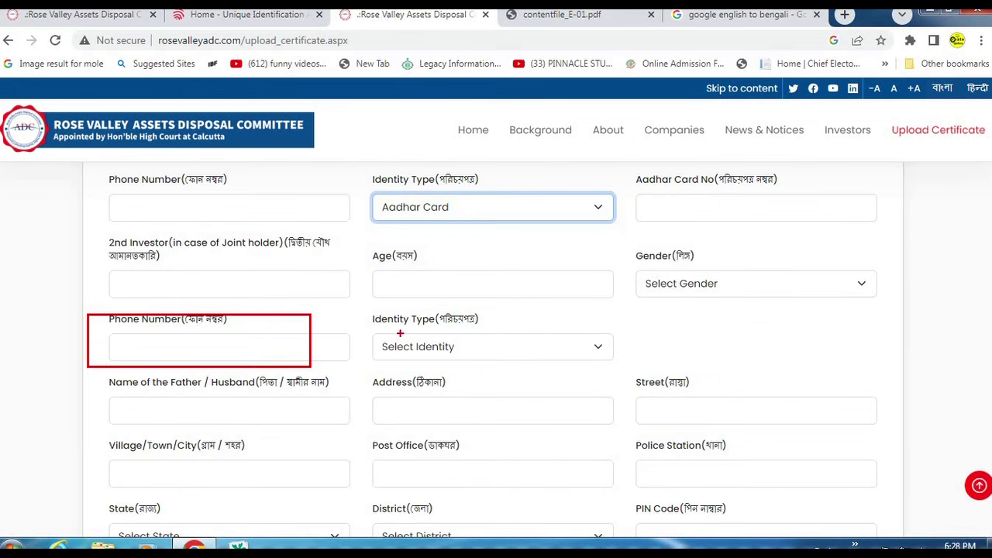
Step: Set the second investor's identity type to Aadhar Card and highlight the matching card number field
{"action": "key", "text": "e"}
{"action": "left_click", "coordinate": [483, 348]}
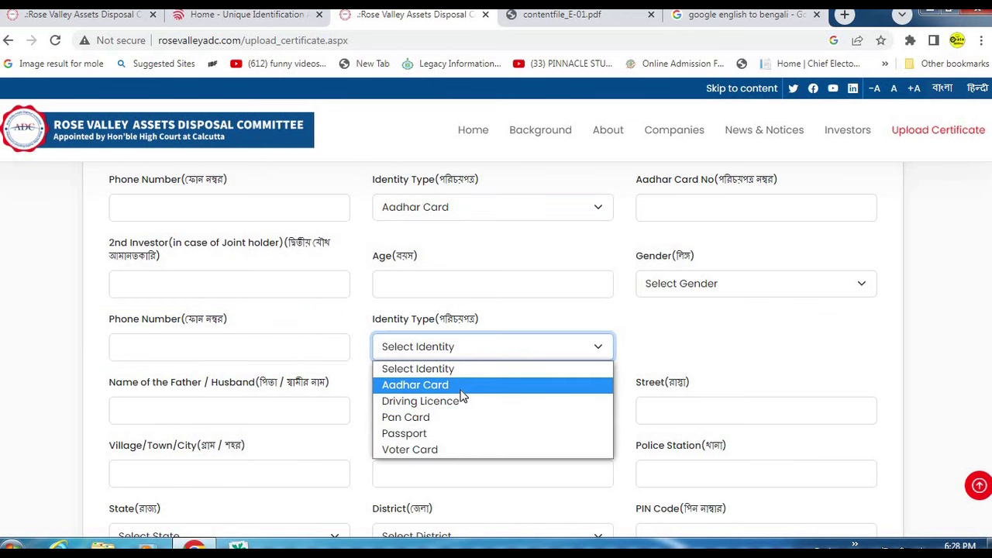
{"action": "left_click", "coordinate": [458, 386]}
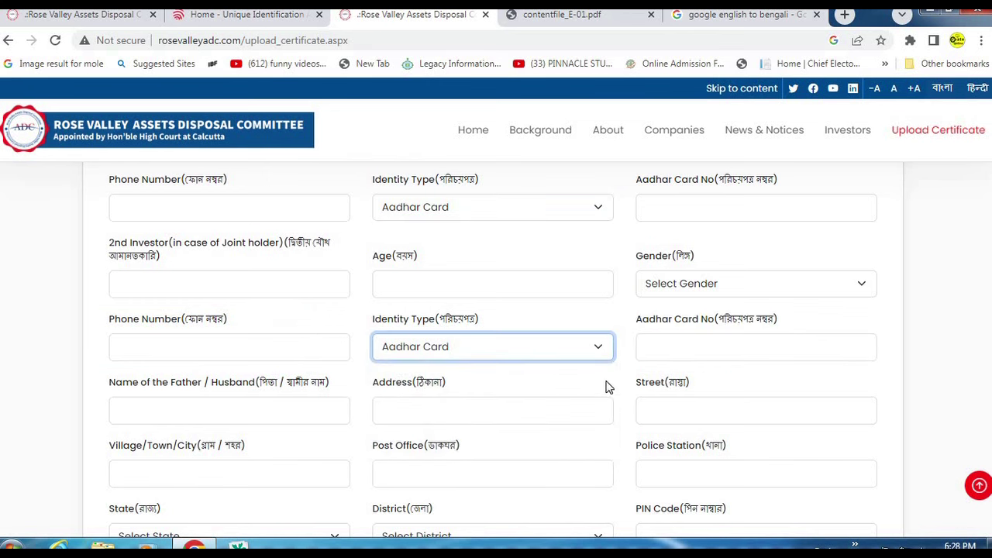
{"action": "left_click_drag", "start_coordinate": [621, 319], "coordinate": [899, 380]}
{"action": "key", "text": "e"}
Step: Highlight the father/husband name, address and street fields, plus the row with village, post office and police station
{"action": "left_click_drag", "start_coordinate": [80, 383], "coordinate": [348, 434]}
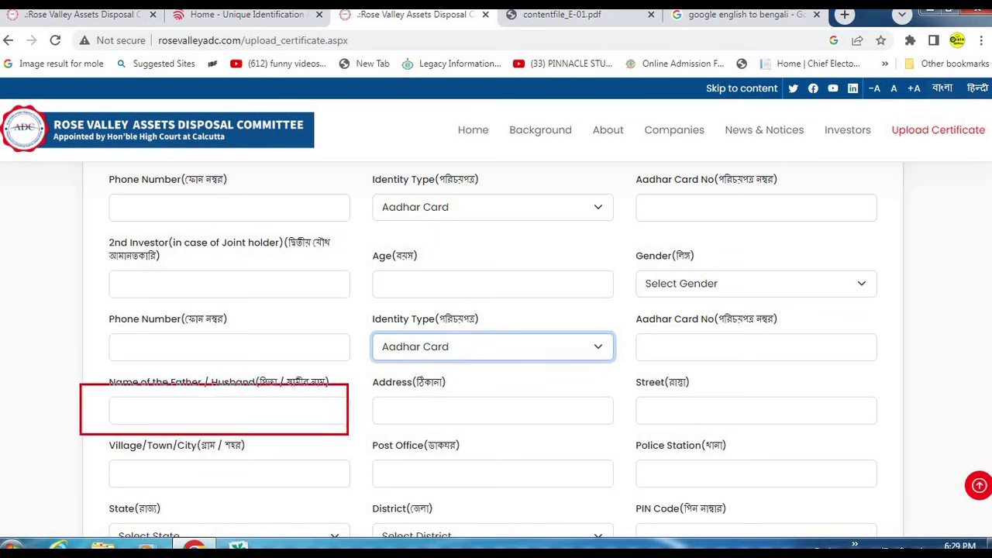
{"action": "left_click_drag", "start_coordinate": [359, 385], "coordinate": [627, 435]}
{"action": "left_click_drag", "start_coordinate": [620, 381], "coordinate": [950, 444]}
{"action": "key", "text": "Escape"}
{"action": "scroll", "coordinate": [194, 413], "scroll_direction": "down", "scroll_amount": 1}
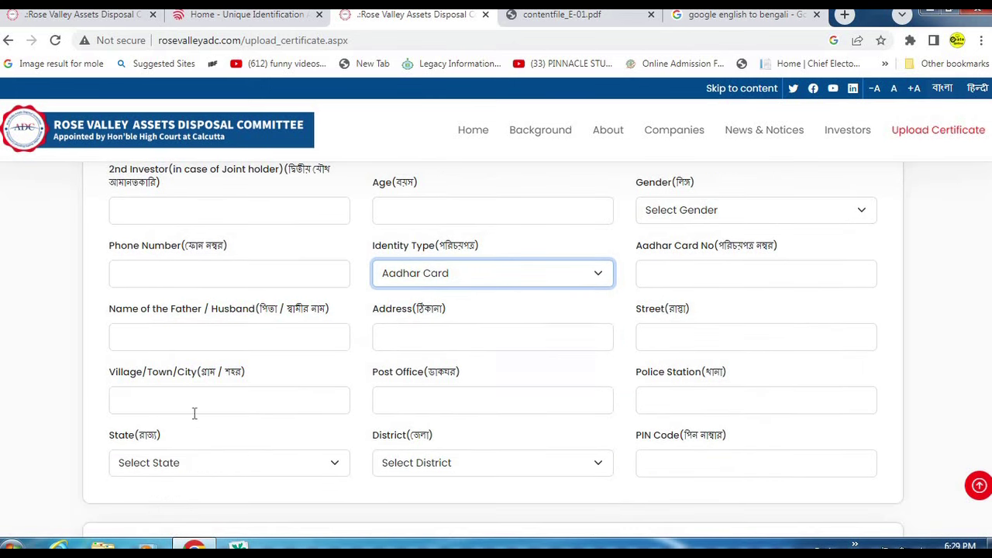
{"action": "mouse_move", "coordinate": [61, 357]}
{"action": "left_mouse_down"}
{"action": "mouse_move", "coordinate": [234, 405]}
{"action": "mouse_move", "coordinate": [558, 434]}
{"action": "mouse_move", "coordinate": [866, 421]}
{"action": "left_mouse_up"}
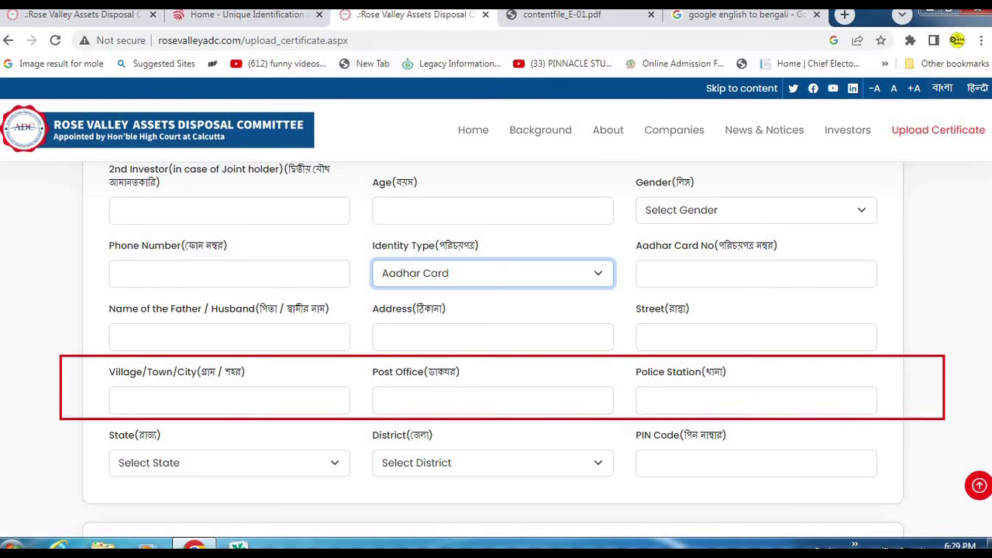
Step: Set the state to West Bengal and the district to Paschim Medinipur, and highlight the PIN Code field
{"action": "left_click", "coordinate": [180, 469]}
{"action": "key", "text": "w"}
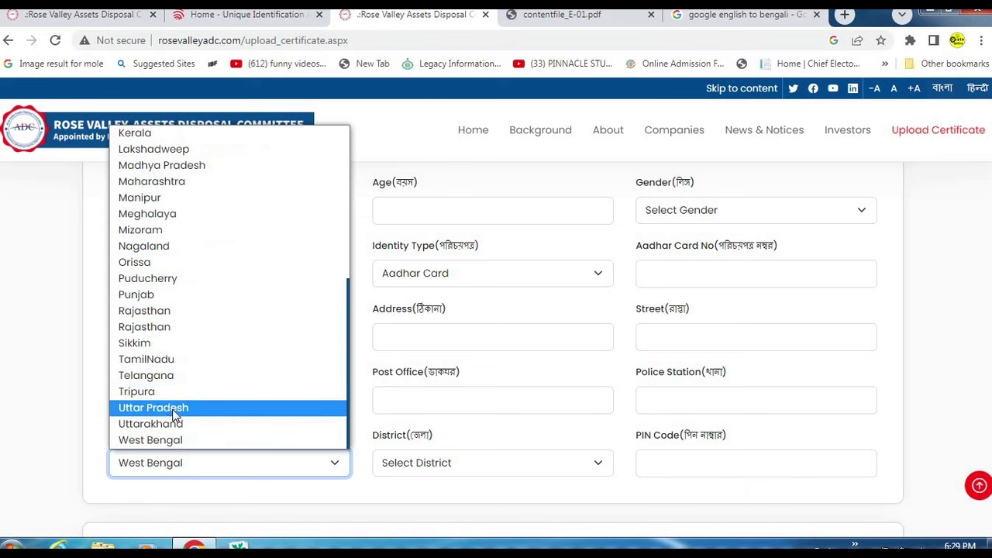
{"action": "left_click", "coordinate": [174, 440]}
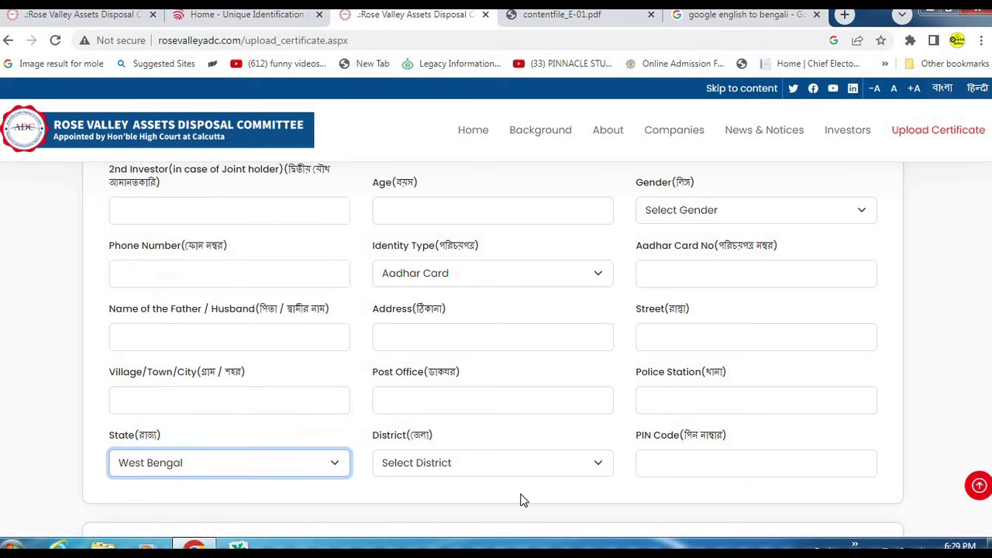
{"action": "left_click", "coordinate": [456, 463]}
{"action": "scroll", "coordinate": [469, 364], "scroll_direction": "down", "scroll_amount": 2}
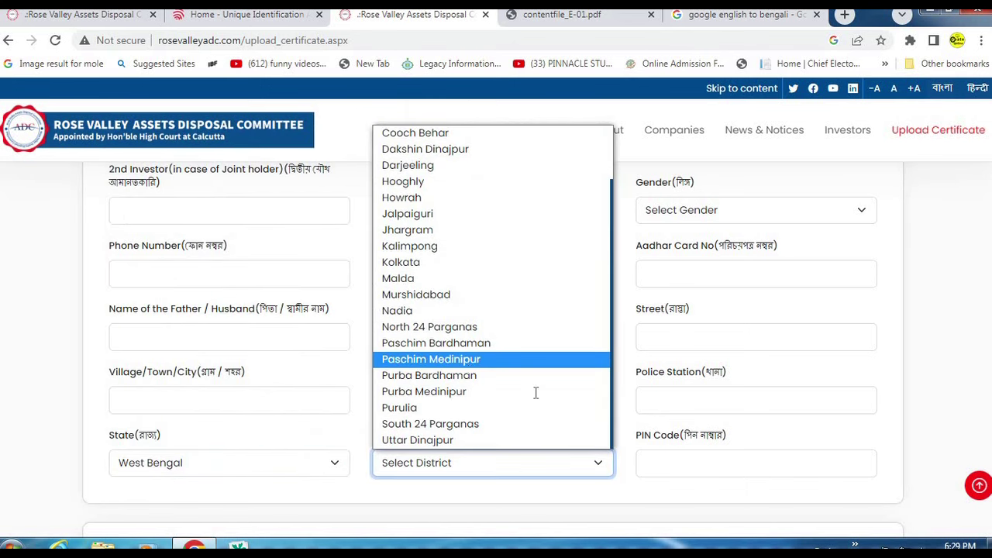
{"action": "left_click", "coordinate": [469, 355]}
{"action": "mouse_move", "coordinate": [619, 432]}
{"action": "left_mouse_down"}
{"action": "mouse_move", "coordinate": [741, 480]}
{"action": "mouse_move", "coordinate": [921, 492]}
{"action": "left_mouse_up"}
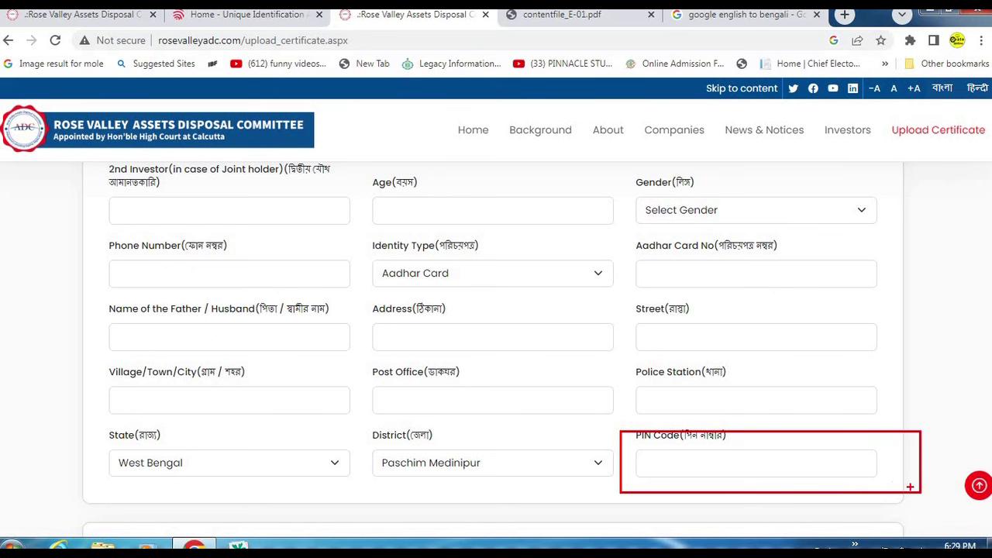
Step: Highlight the Bank A/C details heading and its Bengali part, and select Central Bank of India as the investor's bank
{"action": "scroll", "coordinate": [607, 328], "scroll_direction": "down", "scroll_amount": 5}
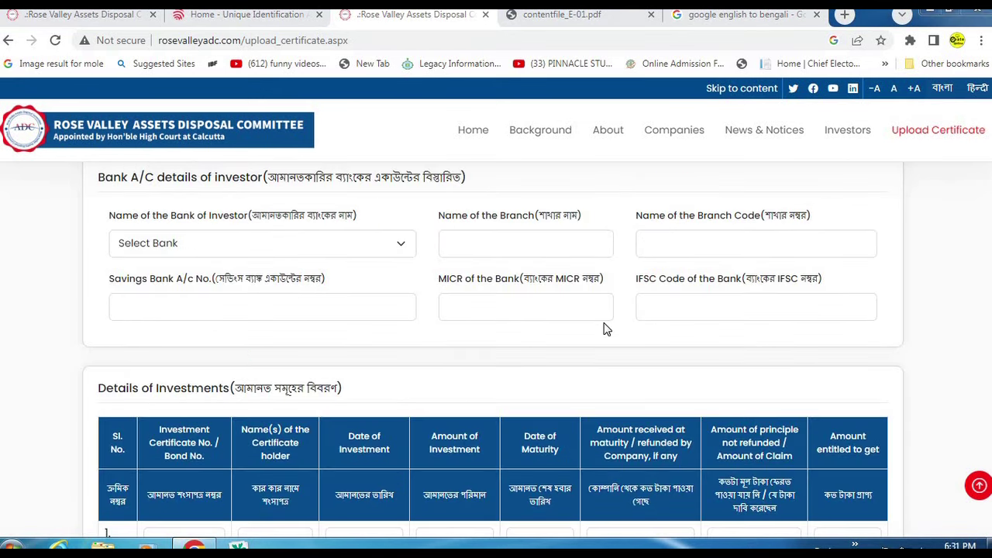
{"action": "mouse_move", "coordinate": [76, 166]}
{"action": "left_mouse_down"}
{"action": "mouse_move", "coordinate": [318, 195]}
{"action": "mouse_move", "coordinate": [562, 195]}
{"action": "left_mouse_up"}
{"action": "left_click_drag", "start_coordinate": [250, 153], "coordinate": [750, 256]}
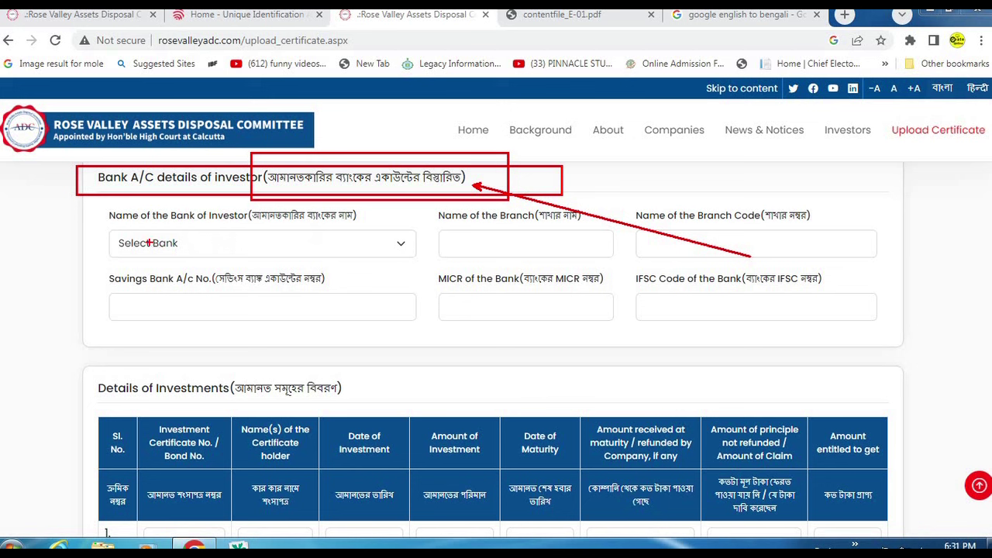
{"action": "key", "text": "Escape"}
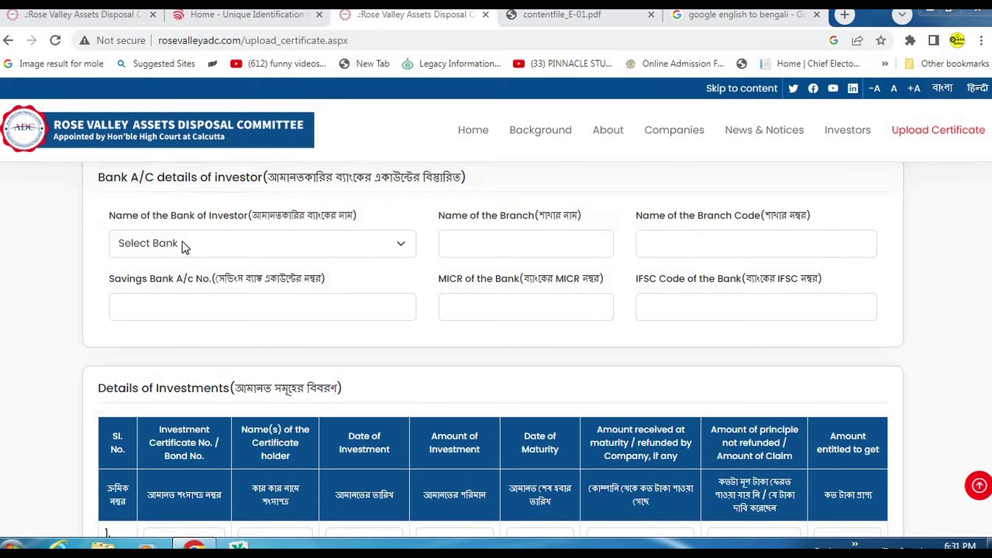
{"action": "left_click", "coordinate": [185, 244]}
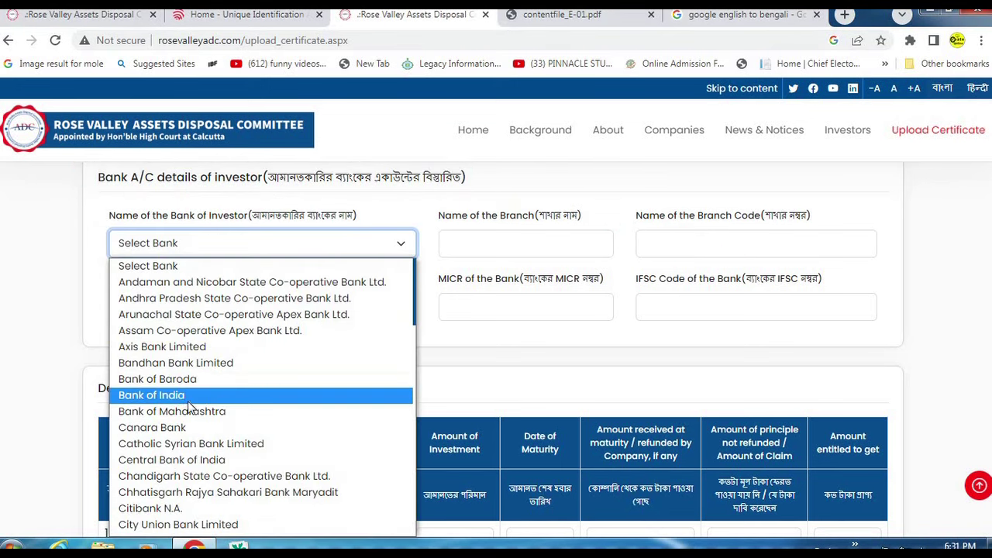
{"action": "left_click", "coordinate": [202, 459]}
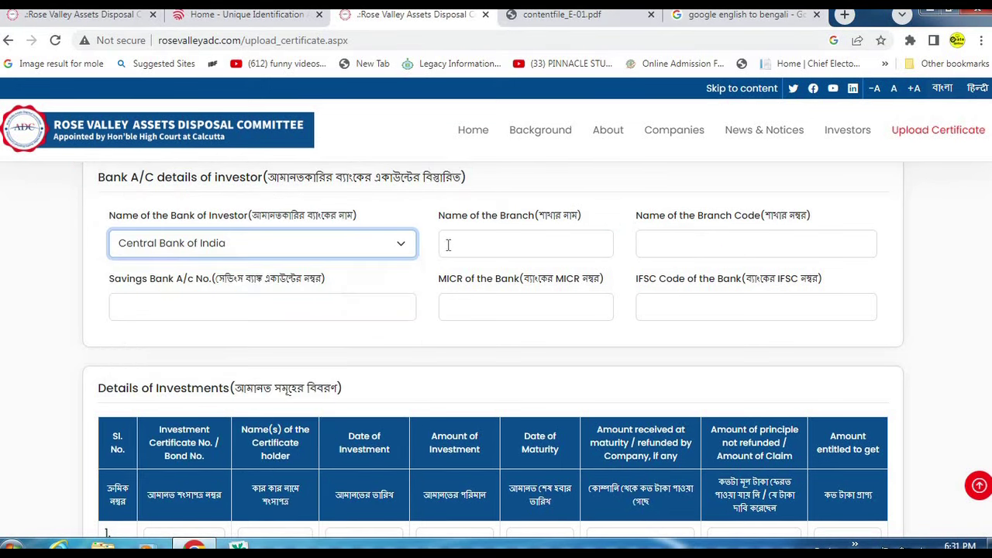
Step: Highlight the branch name, branch code and savings account number fields in the bank details section
{"action": "mouse_move", "coordinate": [430, 205]}
{"action": "left_mouse_down"}
{"action": "mouse_move", "coordinate": [578, 275]}
{"action": "mouse_move", "coordinate": [639, 266]}
{"action": "left_mouse_up"}
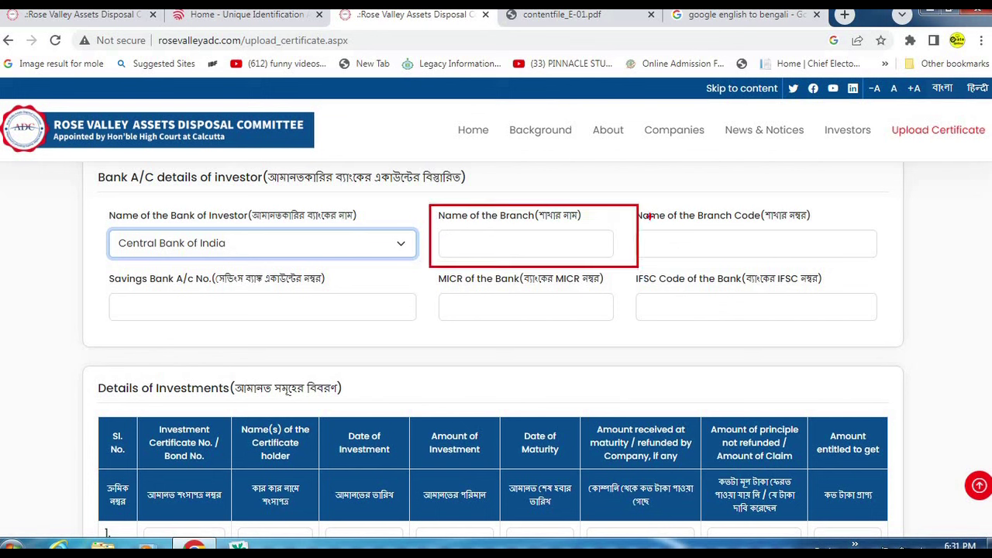
{"action": "mouse_move", "coordinate": [625, 202]}
{"action": "left_mouse_down"}
{"action": "mouse_move", "coordinate": [659, 222]}
{"action": "mouse_move", "coordinate": [915, 264]}
{"action": "left_mouse_up"}
{"action": "left_click_drag", "start_coordinate": [85, 266], "coordinate": [437, 347]}
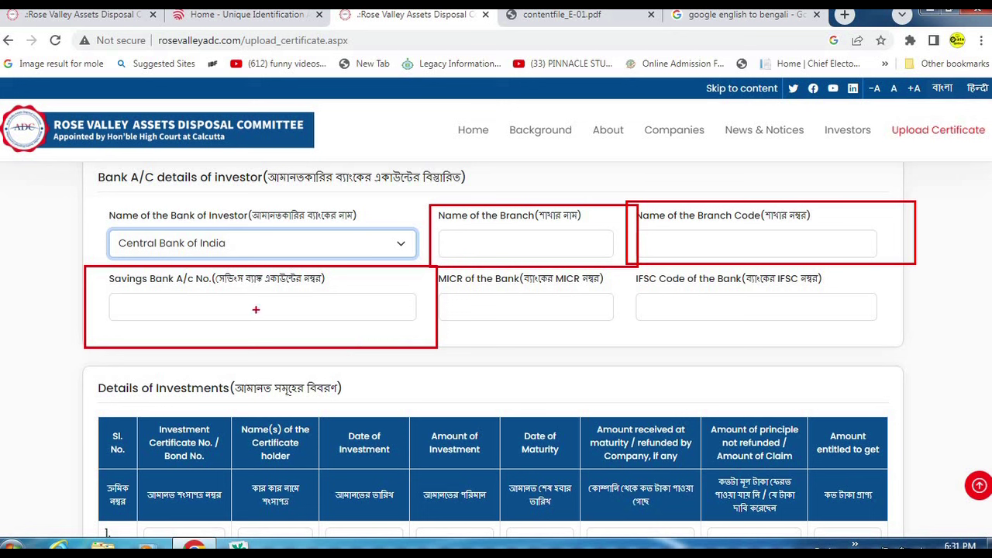
{"action": "left_click_drag", "start_coordinate": [276, 309], "coordinate": [520, 403]}
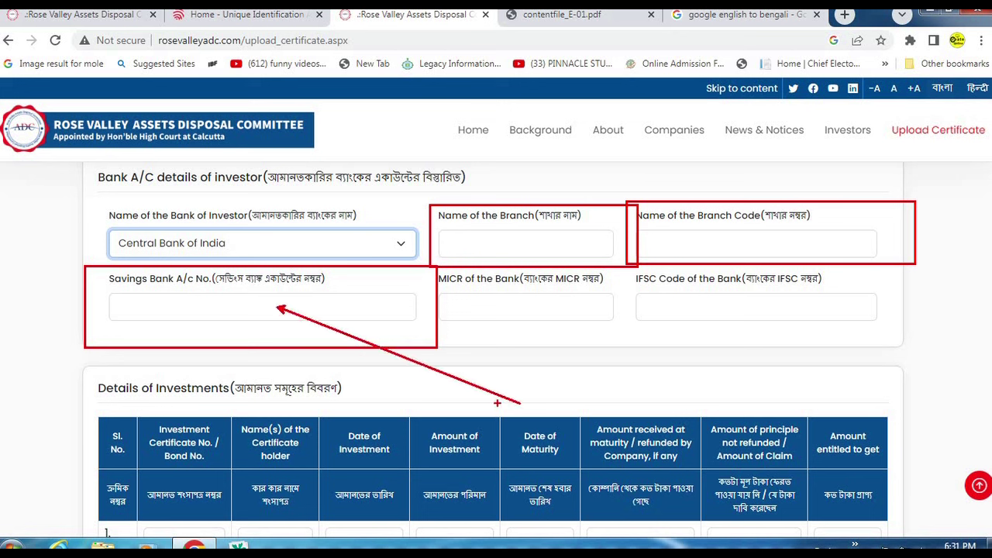
{"action": "key", "text": "e"}
Step: Mark the bank's MICR and IFSC code fields one after the other with a box and an arrow
{"action": "mouse_move", "coordinate": [421, 267]}
{"action": "left_mouse_down"}
{"action": "mouse_move", "coordinate": [644, 354]}
{"action": "mouse_move", "coordinate": [636, 349]}
{"action": "left_mouse_up"}
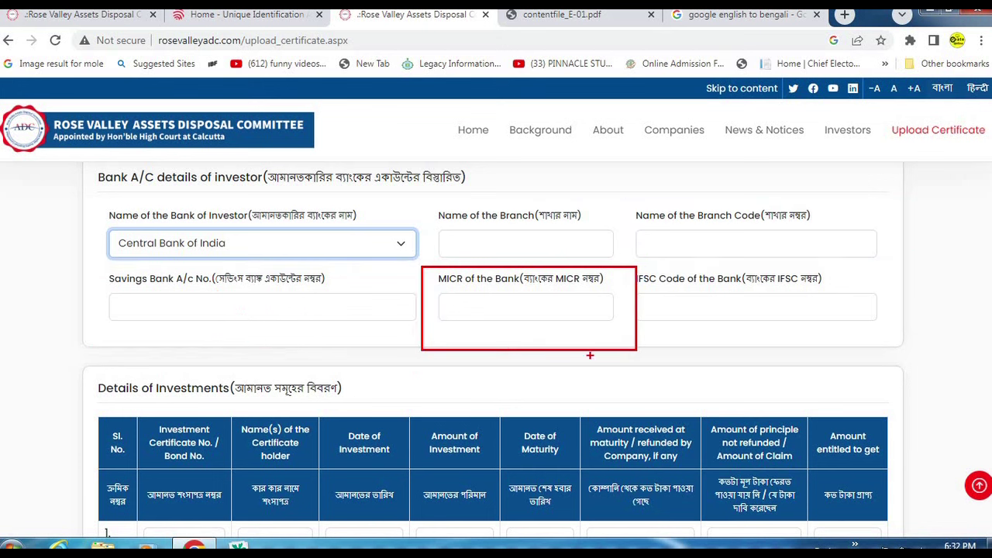
{"action": "left_click_drag", "start_coordinate": [564, 307], "coordinate": [699, 412]}
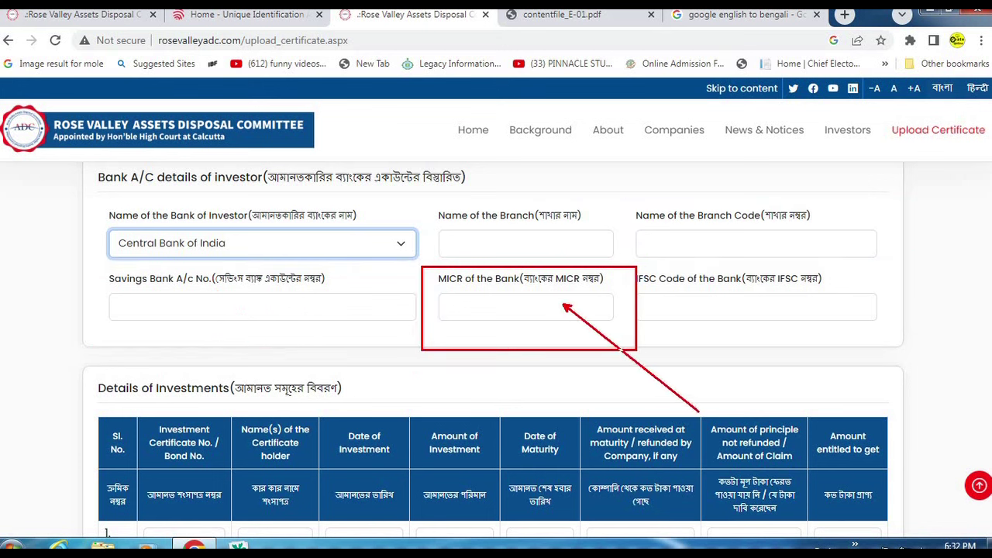
{"action": "key", "text": "e"}
{"action": "left_click_drag", "start_coordinate": [629, 266], "coordinate": [881, 340]}
{"action": "left_click_drag", "start_coordinate": [783, 308], "coordinate": [991, 422]}
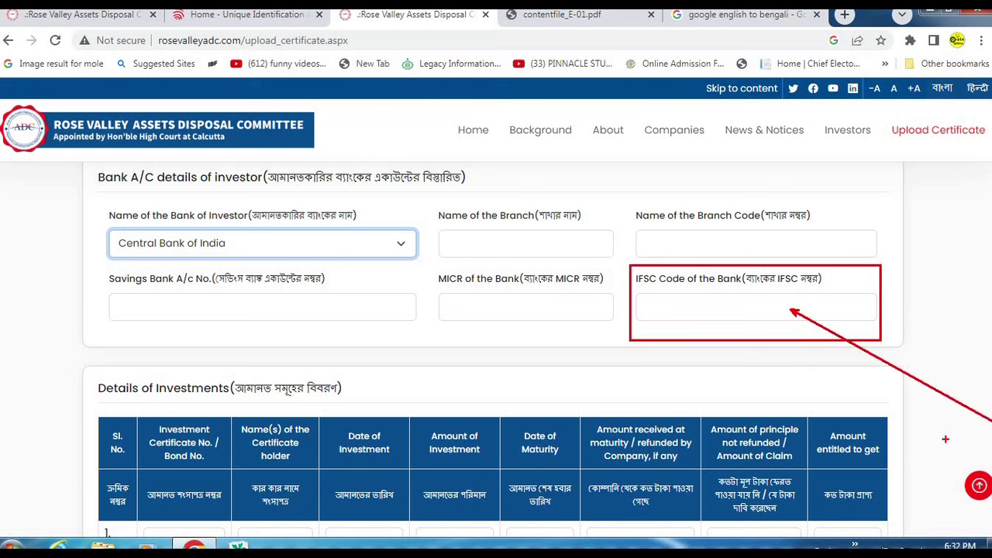
{"action": "key", "text": "Escape"}
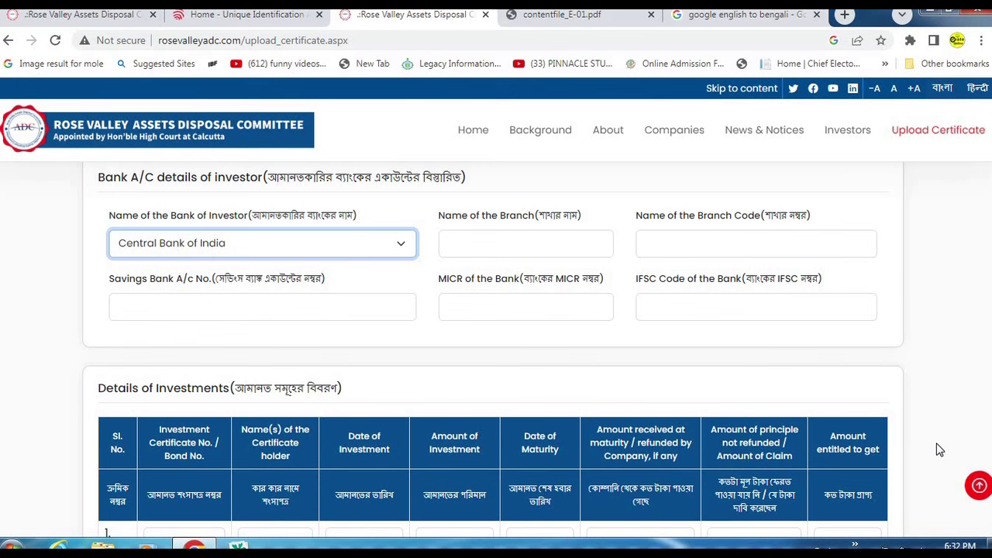
Step: Box the Details of Investments heading and point an arrow at the field for the amount received at maturity
{"action": "scroll", "coordinate": [593, 308], "scroll_direction": "down", "scroll_amount": 3}
{"action": "mouse_move", "coordinate": [59, 157]}
{"action": "left_mouse_down"}
{"action": "mouse_move", "coordinate": [302, 186]}
{"action": "mouse_move", "coordinate": [441, 184]}
{"action": "left_mouse_up"}
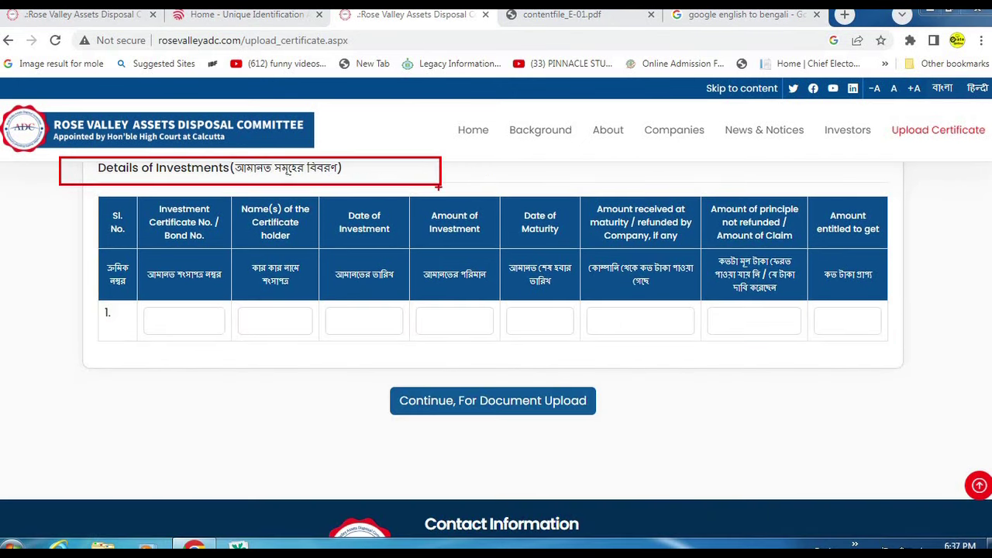
{"action": "left_click_drag", "start_coordinate": [625, 324], "coordinate": [847, 471]}
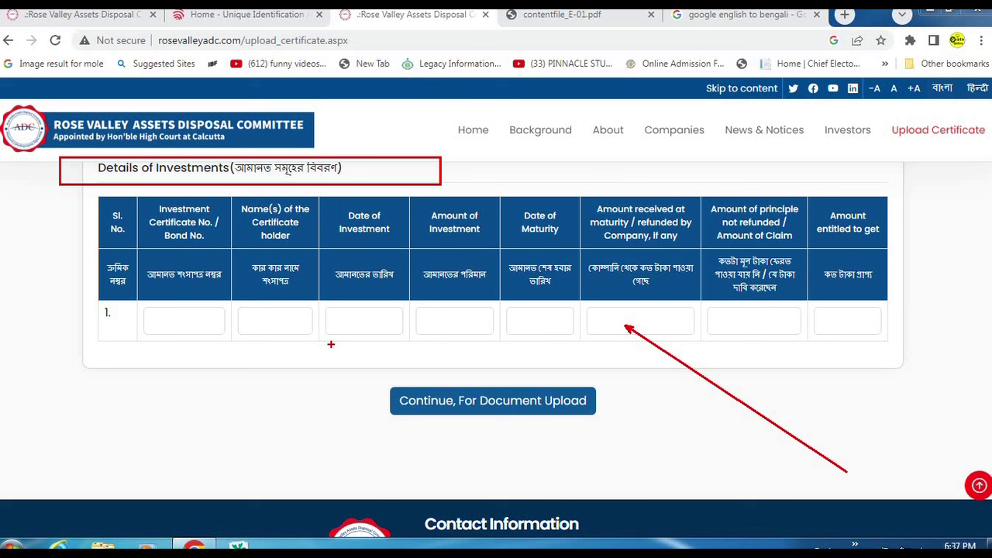
Step: Mark the certificate number, certificate holder name and date of investment fields in the first investment row with boxes and arrows
{"action": "mouse_move", "coordinate": [124, 280]}
{"action": "left_mouse_down"}
{"action": "mouse_move", "coordinate": [204, 350]}
{"action": "mouse_move", "coordinate": [238, 361]}
{"action": "left_mouse_up"}
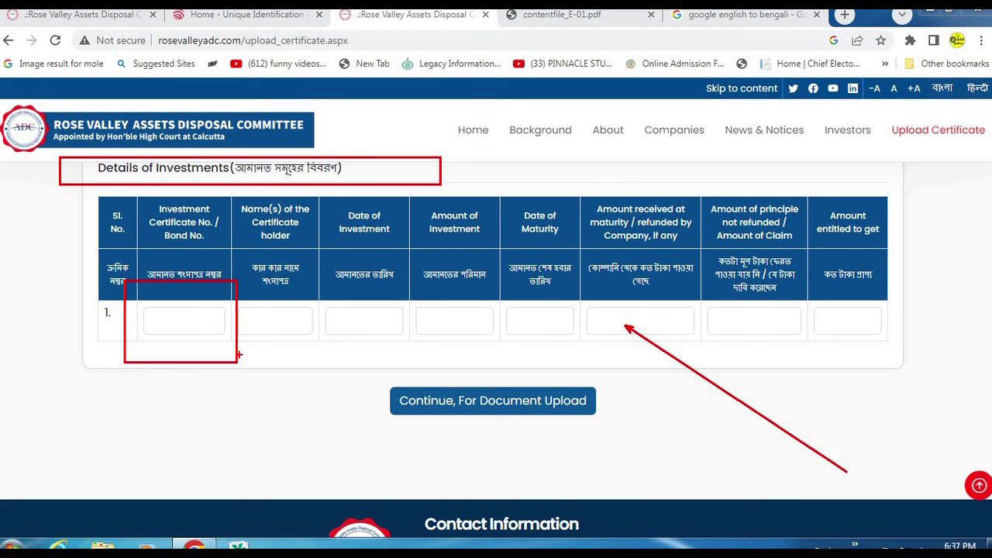
{"action": "left_click_drag", "start_coordinate": [196, 347], "coordinate": [338, 484]}
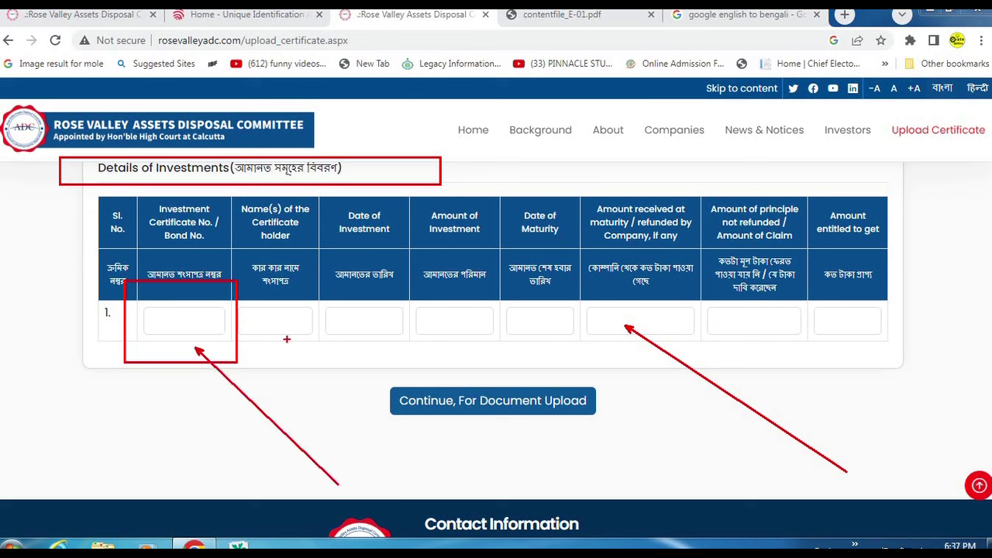
{"action": "left_click_drag", "start_coordinate": [225, 301], "coordinate": [340, 359]}
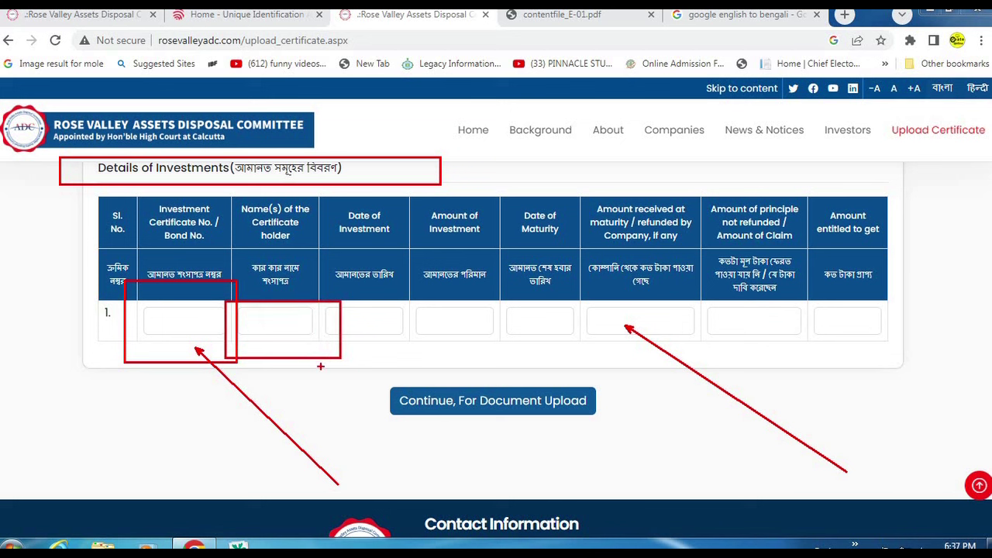
{"action": "left_click_drag", "start_coordinate": [299, 331], "coordinate": [371, 417]}
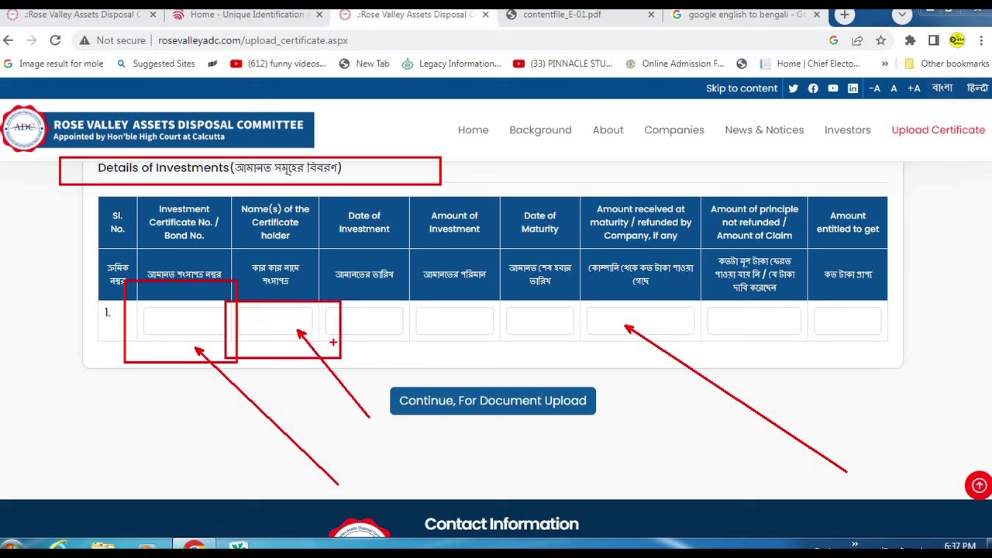
{"action": "left_click_drag", "start_coordinate": [315, 280], "coordinate": [406, 373]}
{"action": "mouse_move", "coordinate": [386, 331]}
{"action": "left_mouse_down"}
{"action": "mouse_move", "coordinate": [457, 377]}
{"action": "mouse_move", "coordinate": [570, 418]}
{"action": "left_mouse_up"}
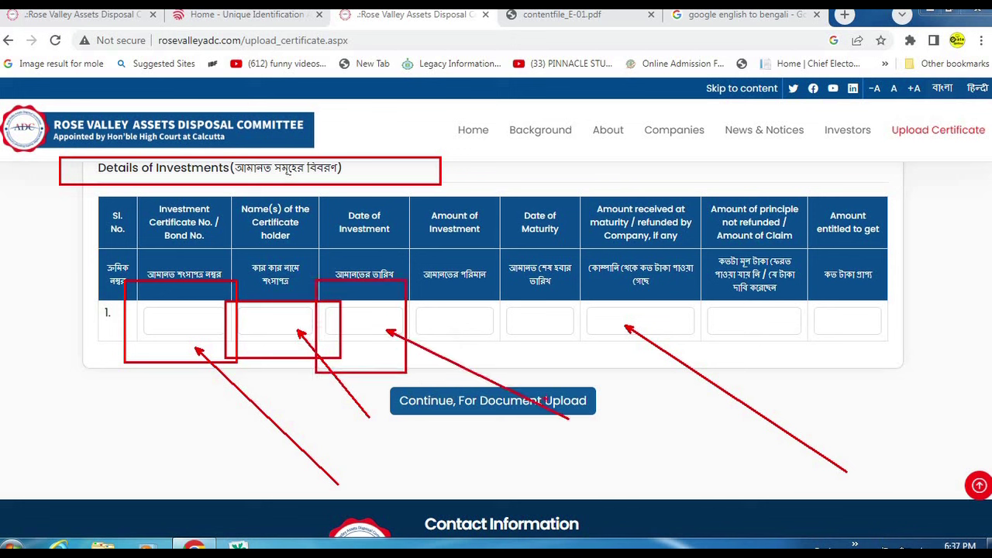
Step: Mark the amount of investment, date of maturity and amount of claim fields in the first investment row
{"action": "left_click_drag", "start_coordinate": [403, 281], "coordinate": [504, 362]}
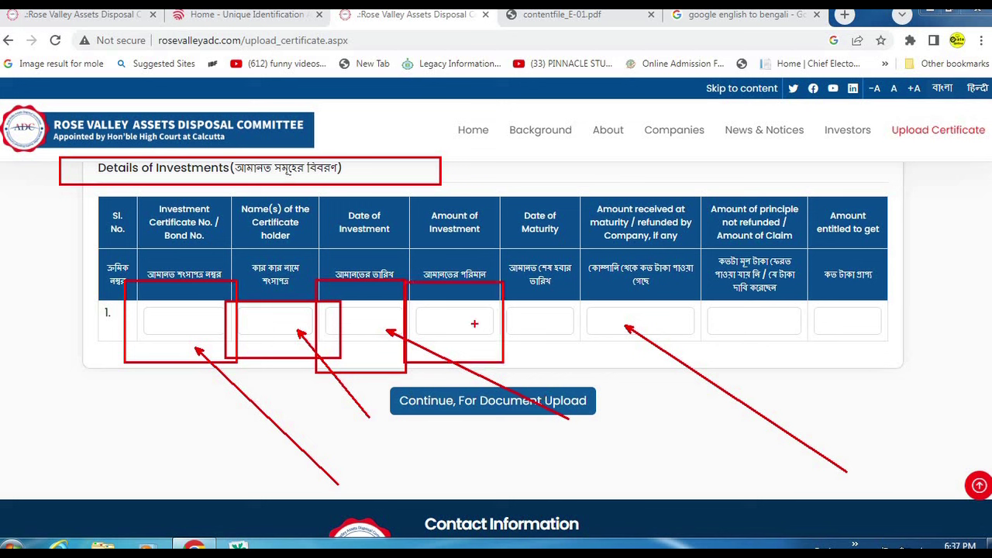
{"action": "left_click_drag", "start_coordinate": [467, 319], "coordinate": [696, 488]}
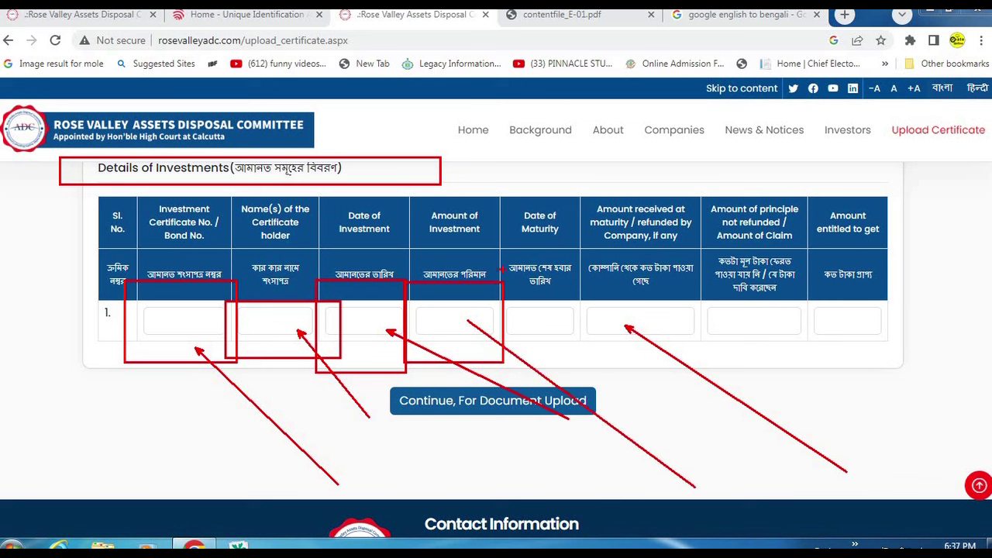
{"action": "left_click_drag", "start_coordinate": [482, 287], "coordinate": [581, 358]}
{"action": "left_click_drag", "start_coordinate": [568, 325], "coordinate": [710, 446]}
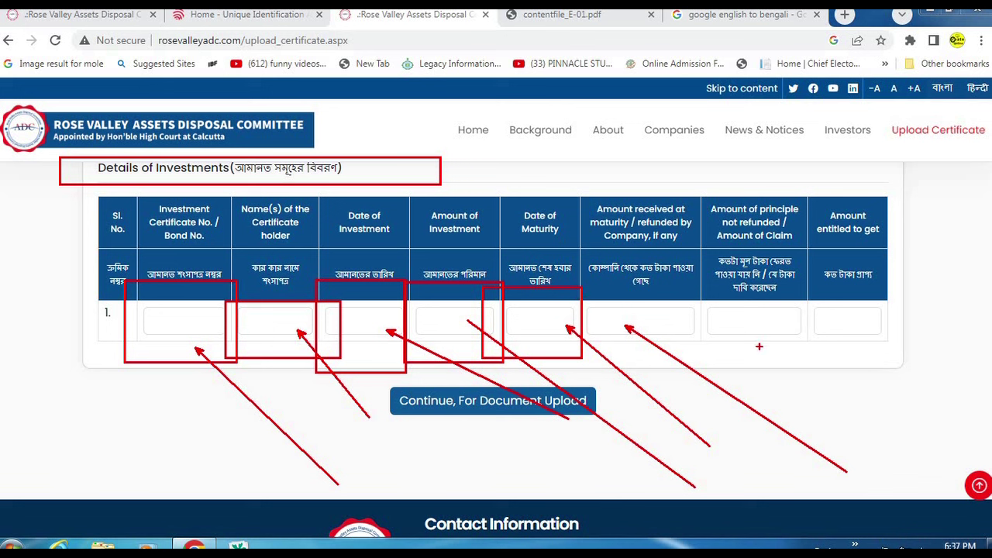
{"action": "mouse_move", "coordinate": [692, 293]}
{"action": "left_mouse_down"}
{"action": "mouse_move", "coordinate": [837, 362]}
{"action": "mouse_move", "coordinate": [811, 364]}
{"action": "left_mouse_up"}
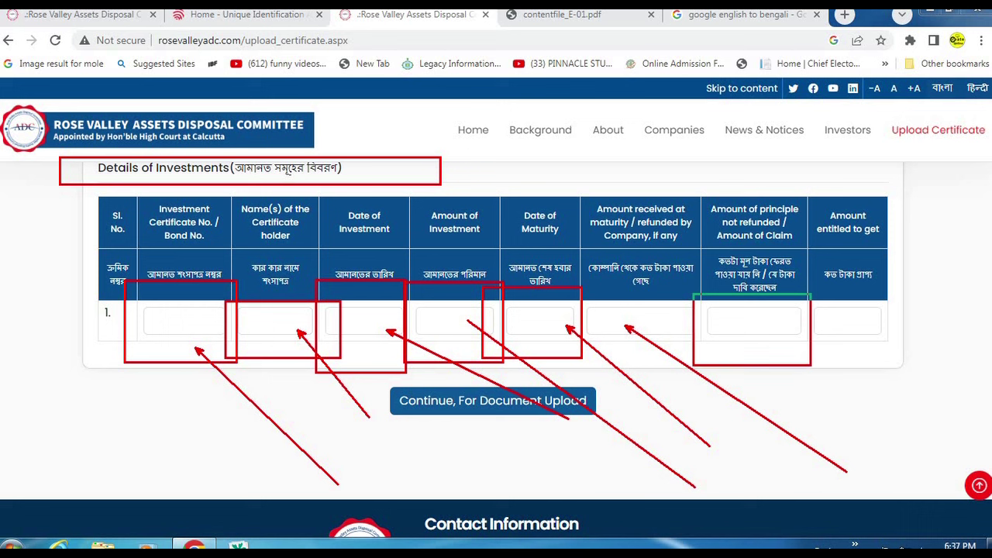
{"action": "left_click_drag", "start_coordinate": [811, 364], "coordinate": [809, 364]}
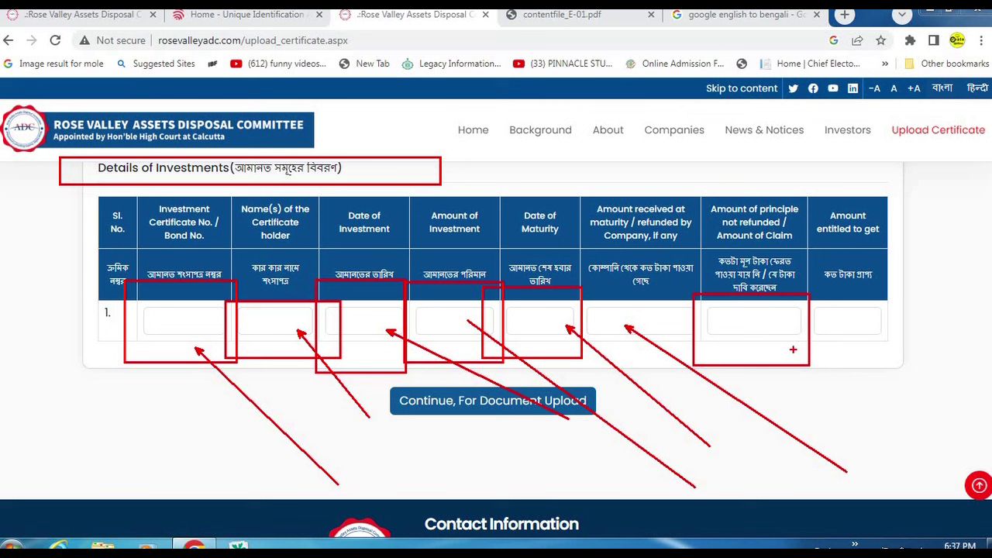
Step: Finish marking the claim amount and entitled amount fields in the first investment row, and box the Continue, For Document Upload button
{"action": "left_click_drag", "start_coordinate": [770, 327], "coordinate": [899, 447]}
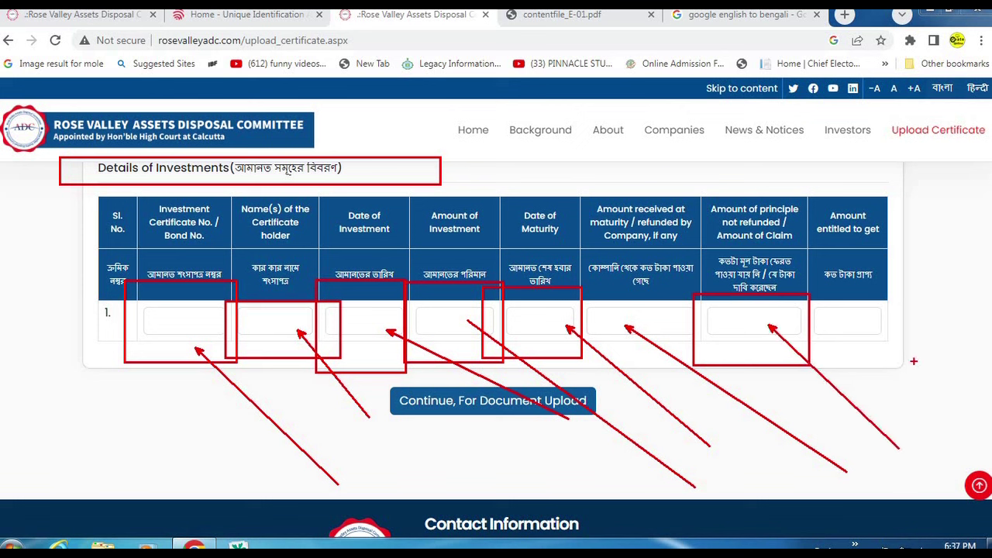
{"action": "left_click_drag", "start_coordinate": [809, 291], "coordinate": [936, 362]}
{"action": "left_click_drag", "start_coordinate": [876, 329], "coordinate": [988, 419]}
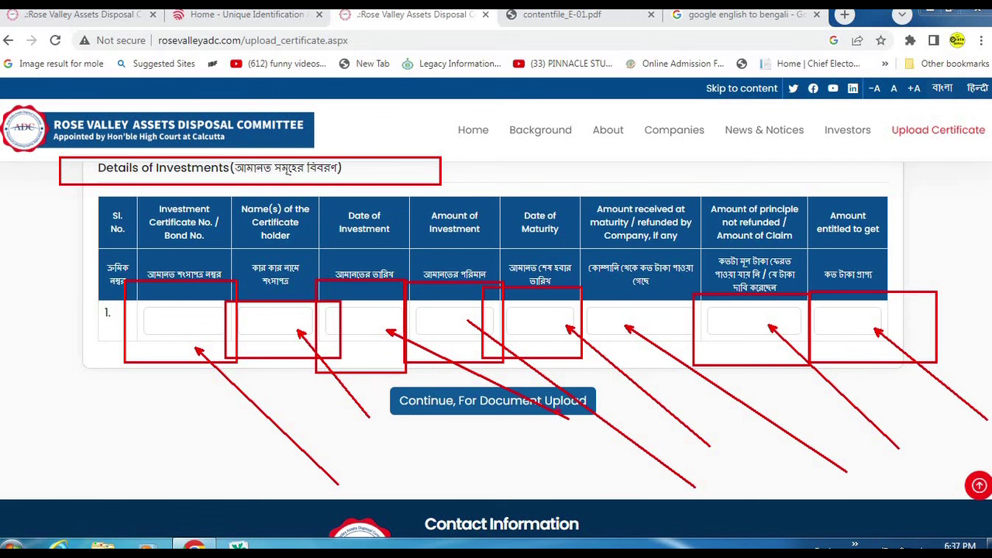
{"action": "mouse_move", "coordinate": [366, 367]}
{"action": "left_mouse_down"}
{"action": "mouse_move", "coordinate": [556, 433]}
{"action": "mouse_move", "coordinate": [671, 439]}
{"action": "left_mouse_up"}
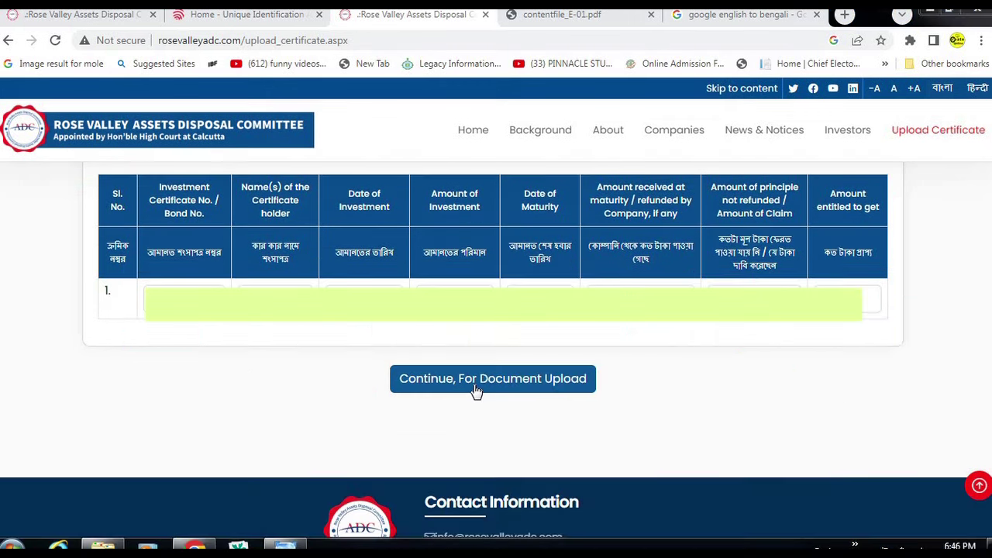
Step: Continue to the document upload section and look through the documents investors must produce
{"action": "left_click", "coordinate": [582, 381]}
{"action": "scroll", "coordinate": [584, 375], "scroll_direction": "down", "scroll_amount": 6}
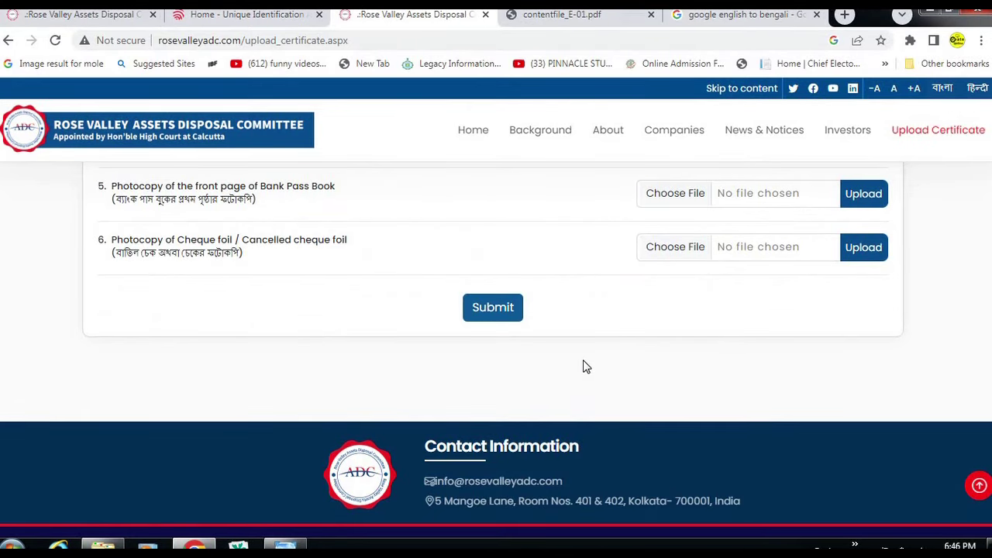
{"action": "scroll", "coordinate": [586, 367], "scroll_direction": "up", "scroll_amount": 5}
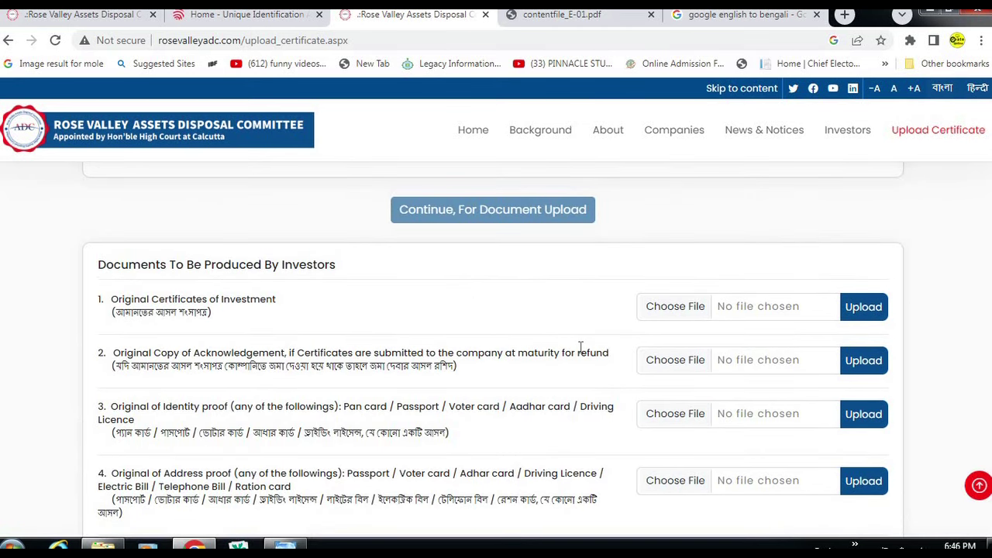
{"action": "scroll", "coordinate": [581, 350], "scroll_direction": "down", "scroll_amount": 1}
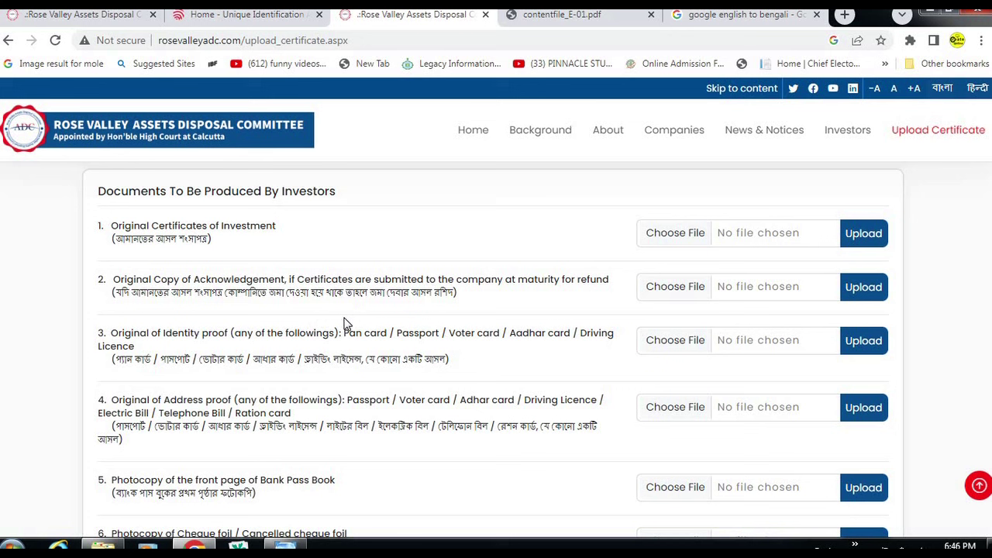
Step: Box the original certificates and original acknowledgement entries together with their file selection and upload controls
{"action": "left_click_drag", "start_coordinate": [68, 203], "coordinate": [355, 252]}
{"action": "left_click_drag", "start_coordinate": [587, 203], "coordinate": [811, 253]}
{"action": "left_click_drag", "start_coordinate": [835, 198], "coordinate": [916, 254]}
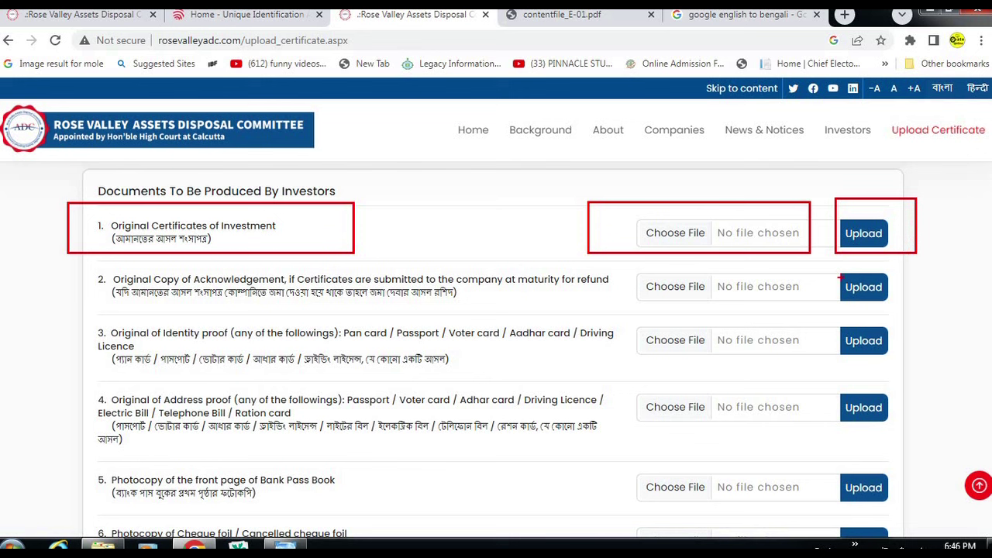
{"action": "mouse_move", "coordinate": [66, 262]}
{"action": "left_mouse_down"}
{"action": "mouse_move", "coordinate": [95, 274]}
{"action": "mouse_move", "coordinate": [708, 312]}
{"action": "mouse_move", "coordinate": [625, 317]}
{"action": "mouse_move", "coordinate": [633, 307]}
{"action": "mouse_move", "coordinate": [628, 315]}
{"action": "left_mouse_up"}
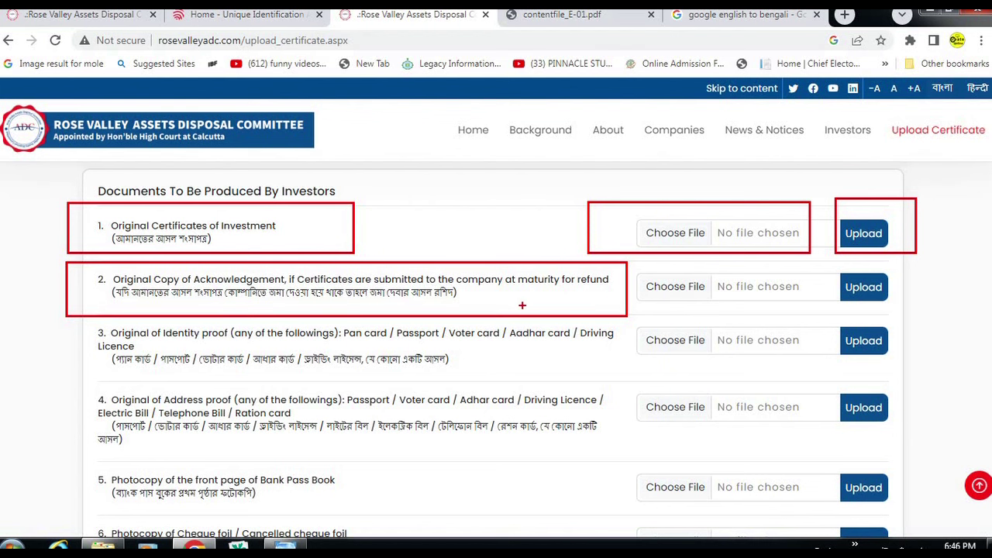
{"action": "left_click_drag", "start_coordinate": [627, 261], "coordinate": [925, 310]}
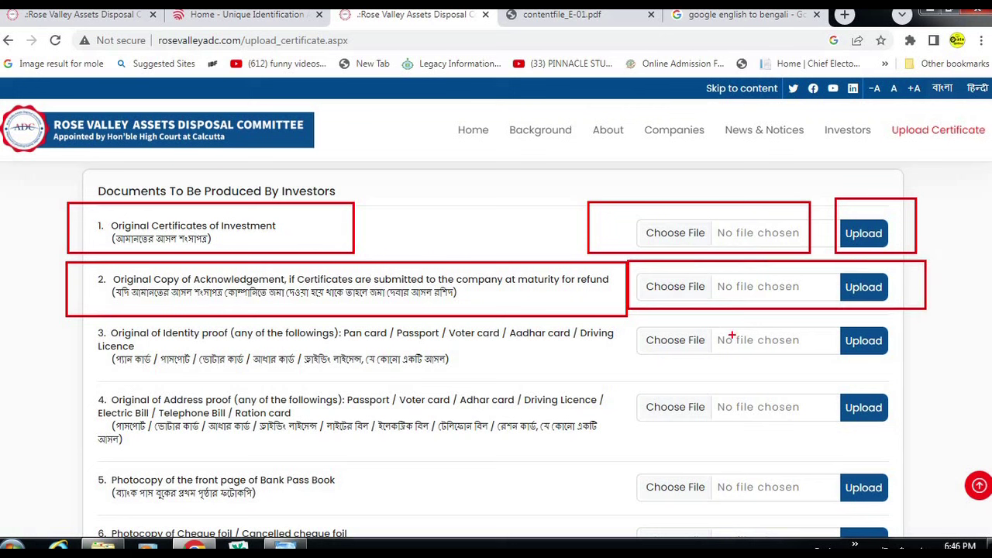
Step: Box the full identity proof, address proof and bank pass book rows in the document list
{"action": "mouse_move", "coordinate": [55, 315]}
{"action": "left_mouse_down"}
{"action": "mouse_move", "coordinate": [465, 408]}
{"action": "mouse_move", "coordinate": [962, 379]}
{"action": "left_mouse_up"}
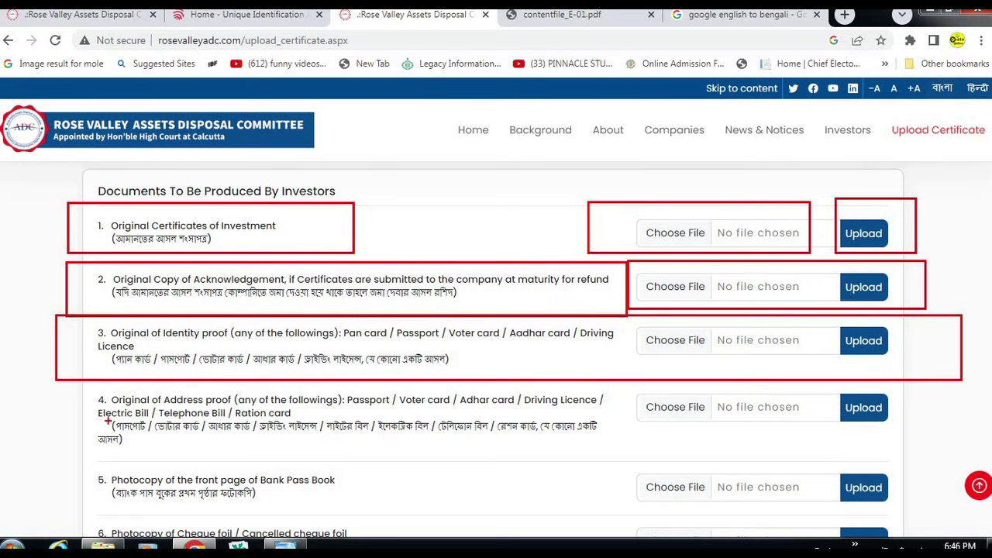
{"action": "mouse_move", "coordinate": [64, 386]}
{"action": "left_mouse_down"}
{"action": "mouse_move", "coordinate": [919, 478]}
{"action": "mouse_move", "coordinate": [979, 459]}
{"action": "mouse_move", "coordinate": [959, 454]}
{"action": "left_mouse_up"}
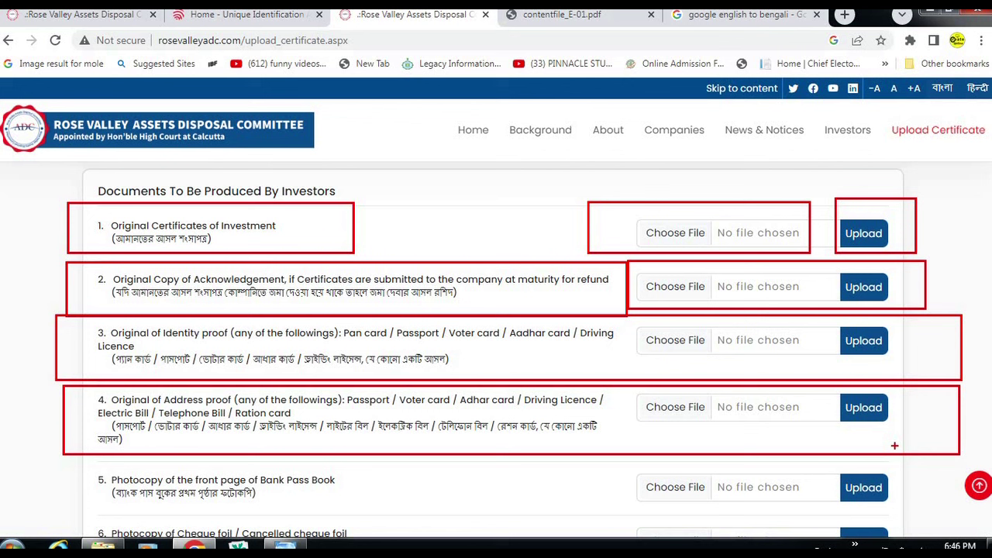
{"action": "mouse_move", "coordinate": [58, 458]}
{"action": "left_mouse_down"}
{"action": "mouse_move", "coordinate": [336, 507]}
{"action": "mouse_move", "coordinate": [902, 527]}
{"action": "mouse_move", "coordinate": [988, 513]}
{"action": "left_mouse_up"}
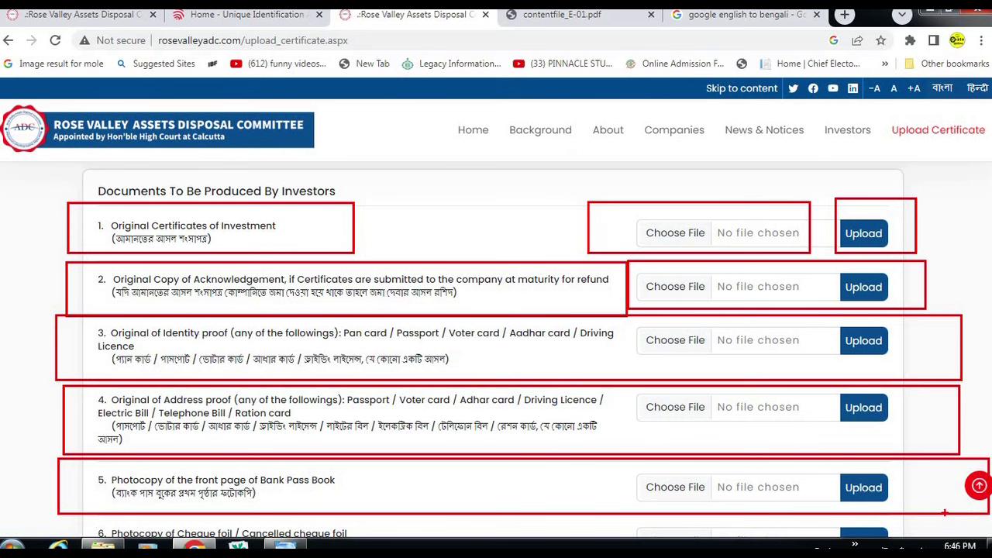
Step: Box the cheque foil / cancelled cheque foil row, clear that mark, and box the Submit button
{"action": "scroll", "coordinate": [944, 512], "scroll_direction": "down", "scroll_amount": 2}
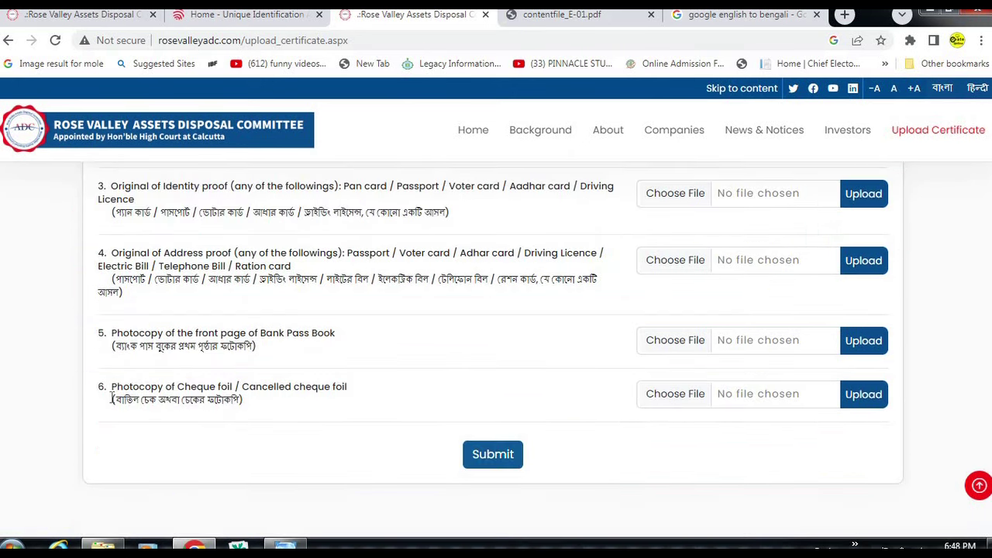
{"action": "mouse_move", "coordinate": [54, 359]}
{"action": "left_mouse_down"}
{"action": "mouse_move", "coordinate": [335, 407]}
{"action": "mouse_move", "coordinate": [933, 433]}
{"action": "mouse_move", "coordinate": [407, 418]}
{"action": "mouse_move", "coordinate": [713, 422]}
{"action": "mouse_move", "coordinate": [909, 446]}
{"action": "mouse_move", "coordinate": [914, 423]}
{"action": "mouse_move", "coordinate": [933, 433]}
{"action": "left_mouse_up"}
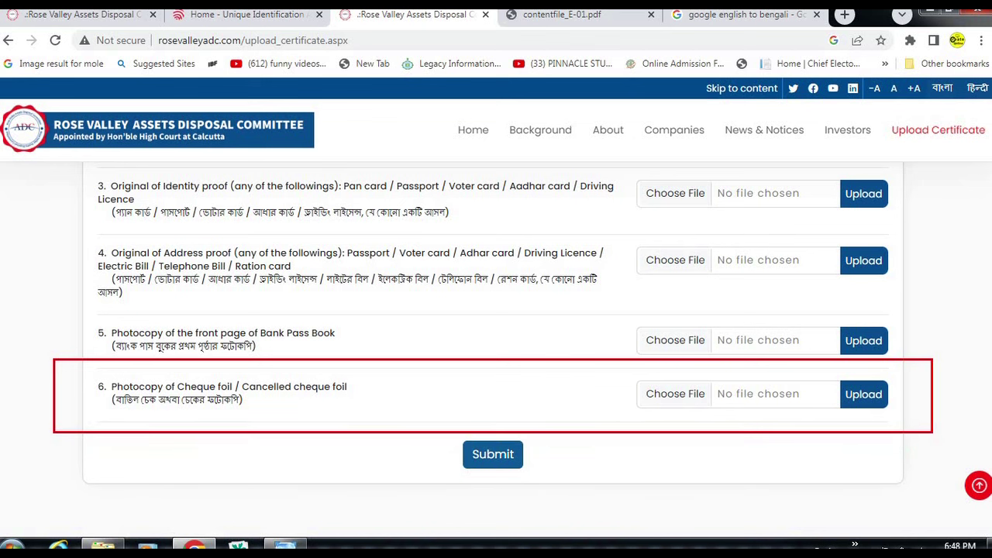
{"action": "left_click_drag", "start_coordinate": [933, 432], "coordinate": [933, 431]}
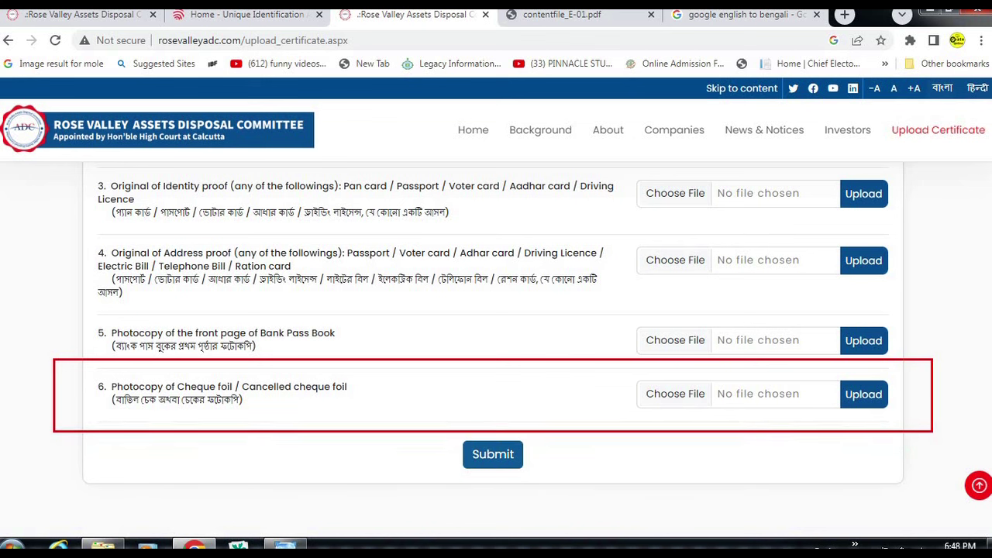
{"action": "key", "text": "Escape"}
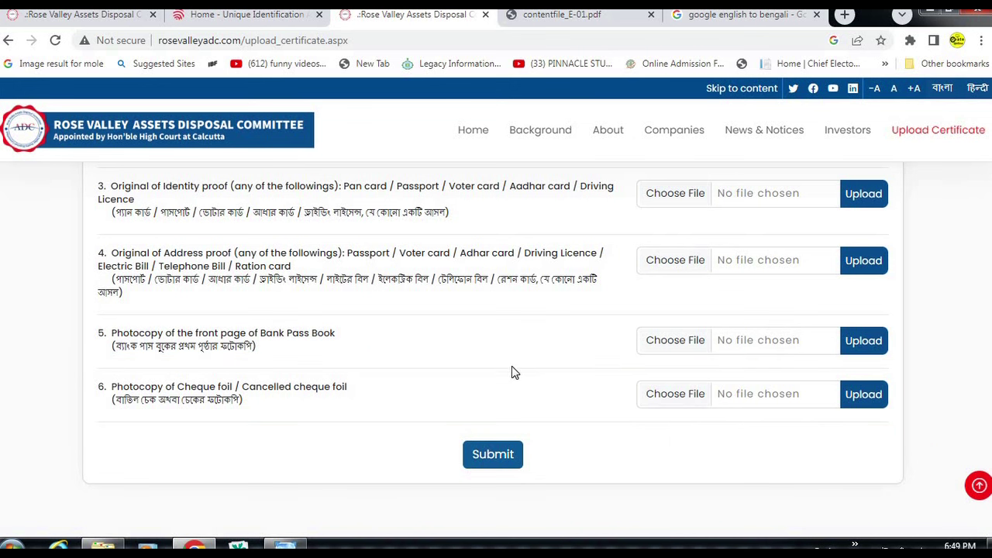
{"action": "left_click_drag", "start_coordinate": [429, 430], "coordinate": [613, 508]}
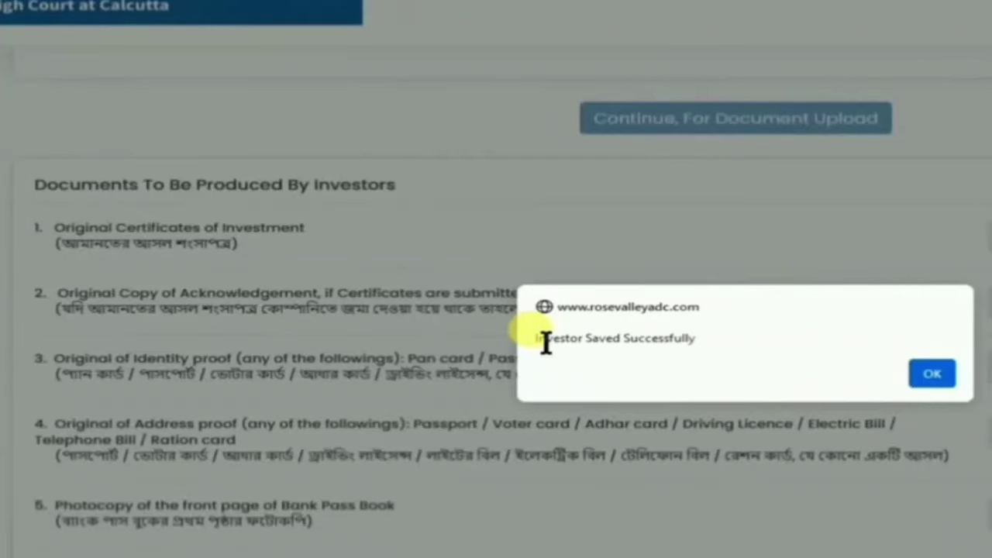
Step: Highlight the text of the investor confirmation message and dismiss it
{"action": "left_click_drag", "start_coordinate": [538, 339], "coordinate": [708, 344]}
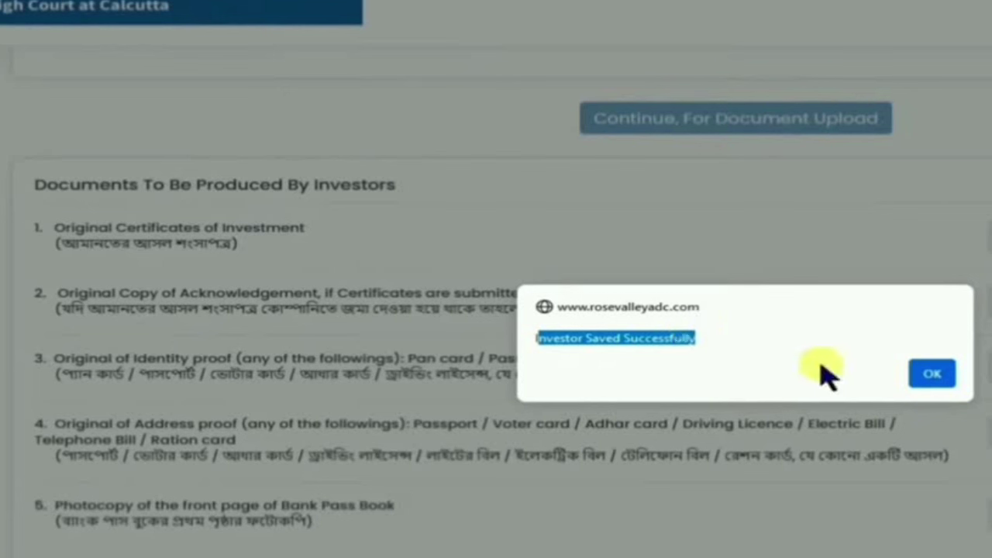
{"action": "left_click", "coordinate": [931, 375]}
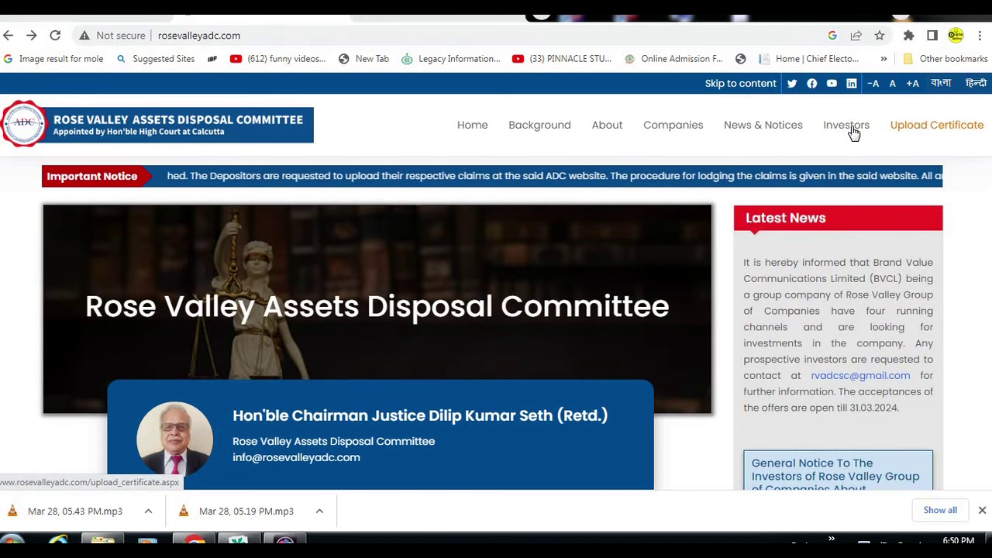
Step: Open the Investors page, enter the certificate number to look up, and answer the human check with 13
{"action": "left_click", "coordinate": [851, 130]}
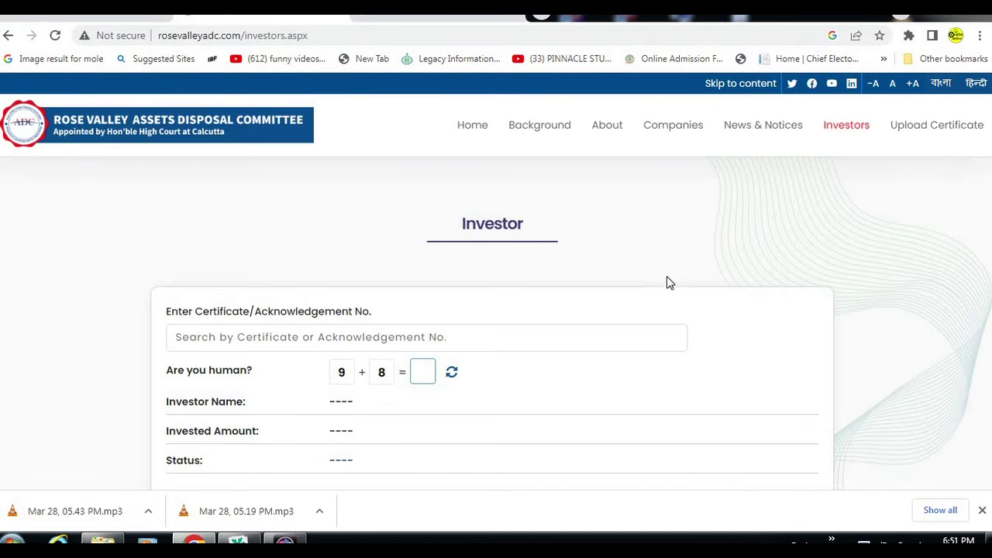
{"action": "scroll", "coordinate": [666, 276], "scroll_direction": "down", "scroll_amount": 1}
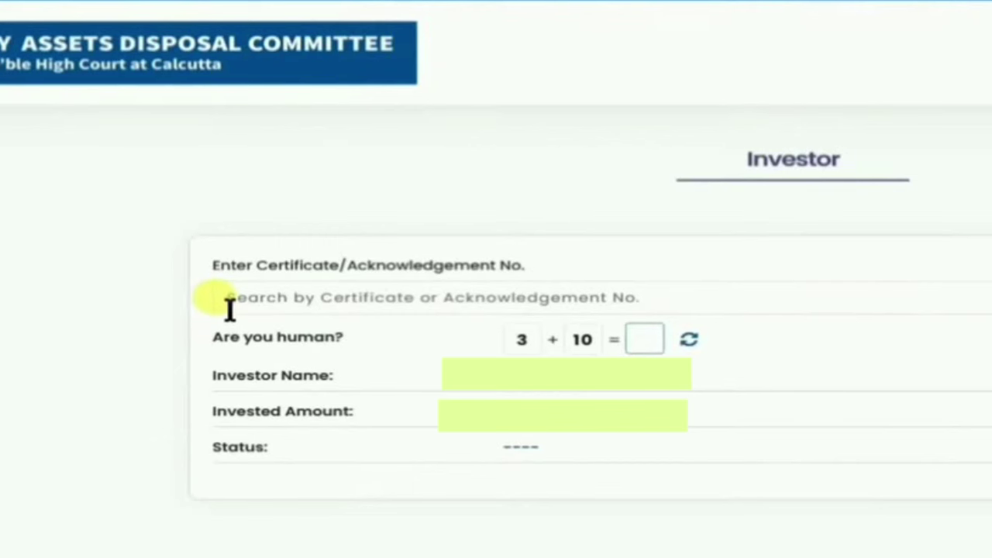
{"action": "left_click", "coordinate": [178, 268]}
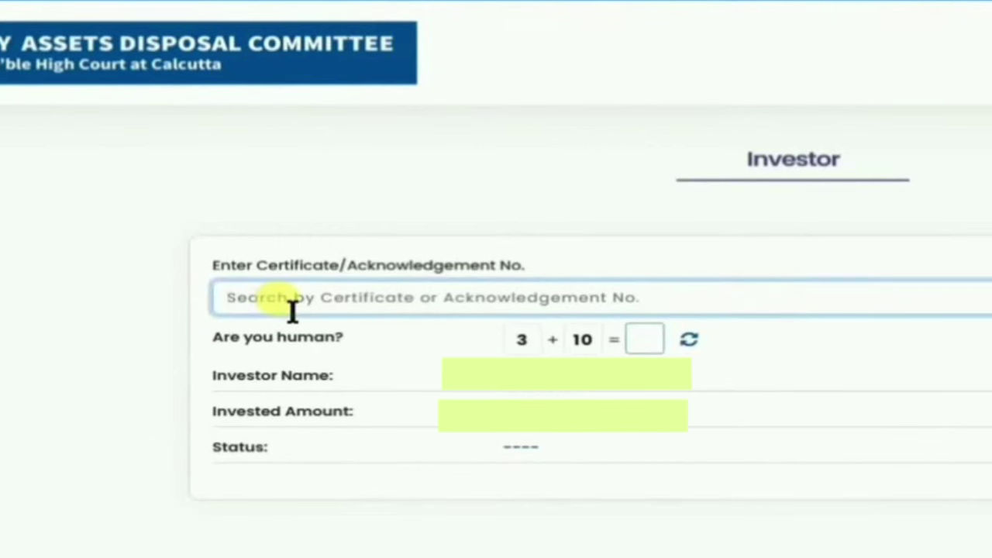
{"action": "key", "text": "ctrl+v"}
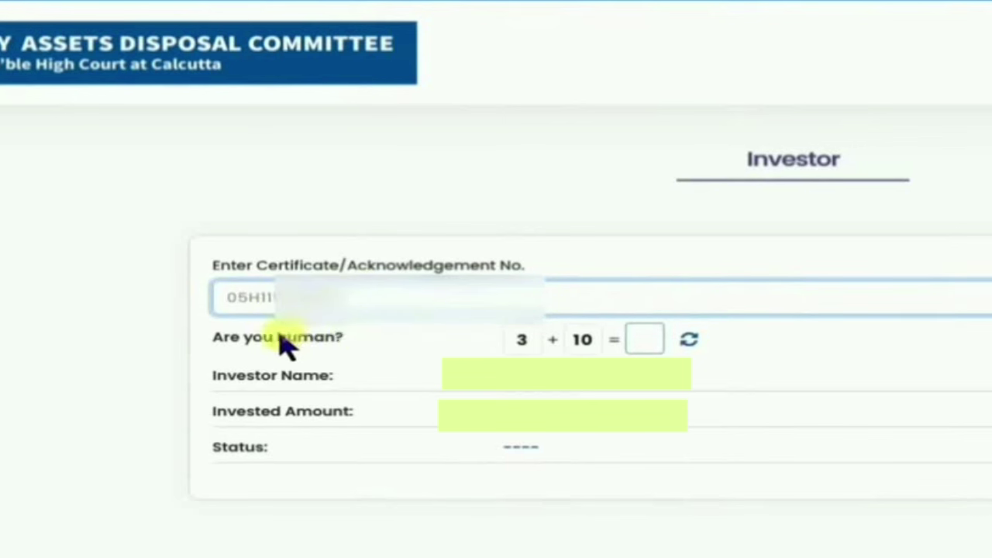
{"action": "left_click", "coordinate": [648, 341]}
{"action": "type", "text": "13"}
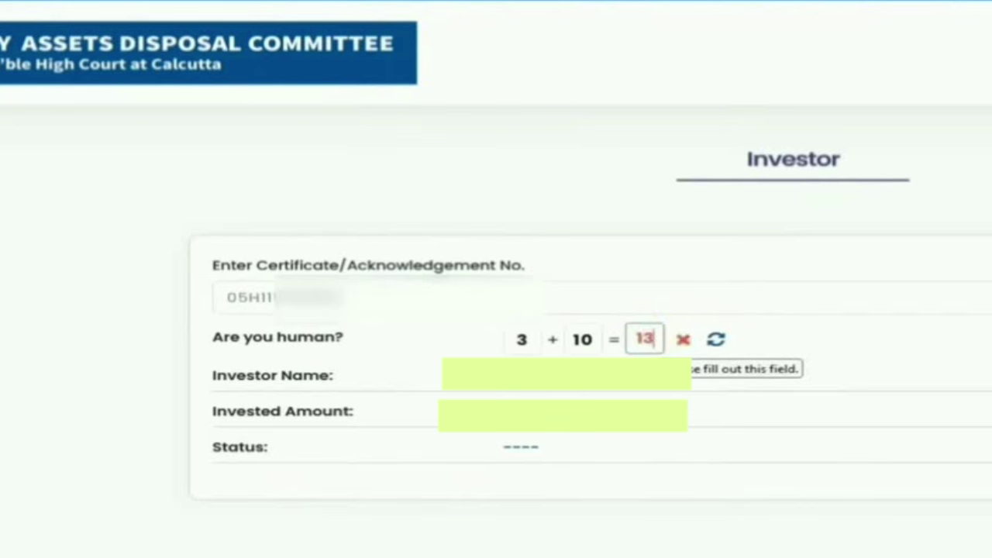